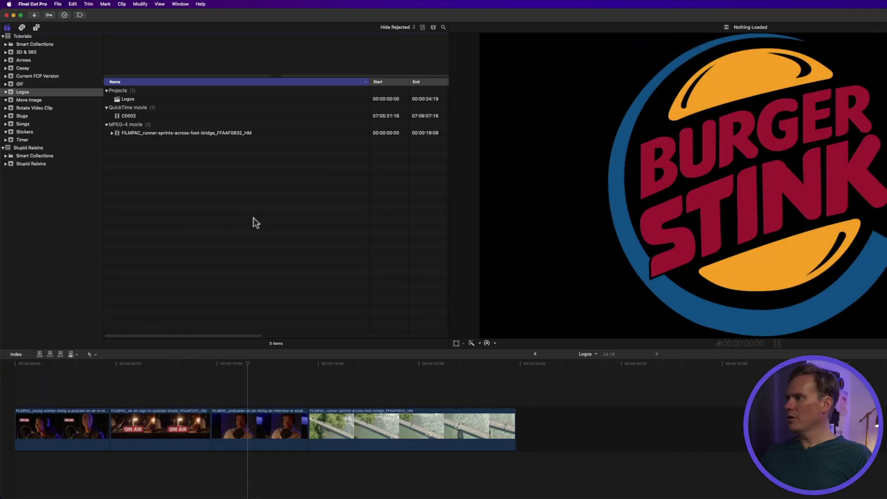
Open the Media Import window (⌘I) and browse to the Logos folder on the Desktop
left_click(253, 218)
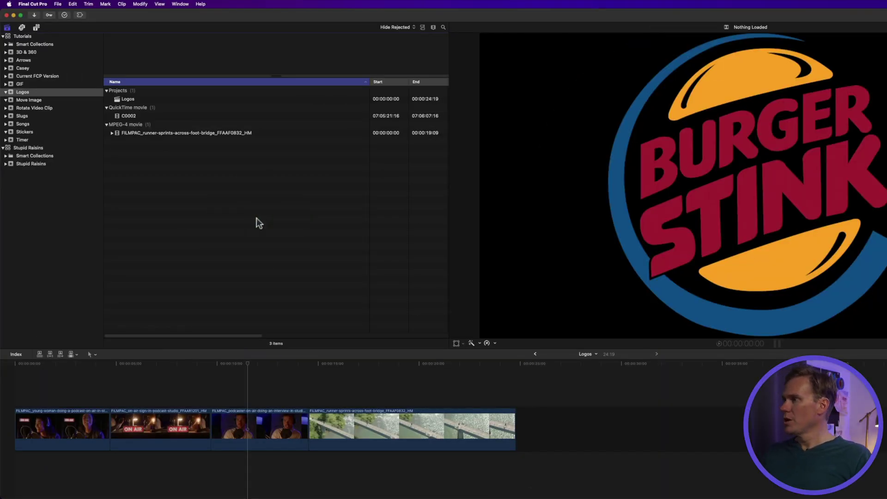
left_click(56, 4)
mouse_move(74, 51)
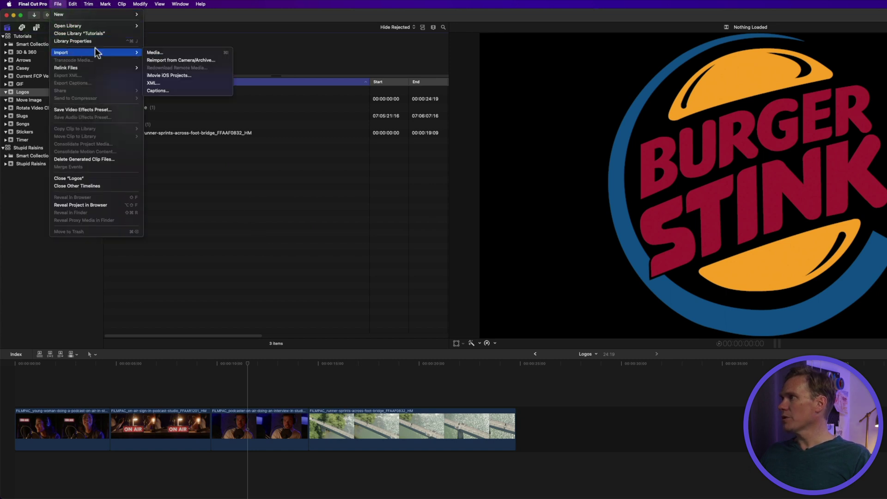
key("super+i")
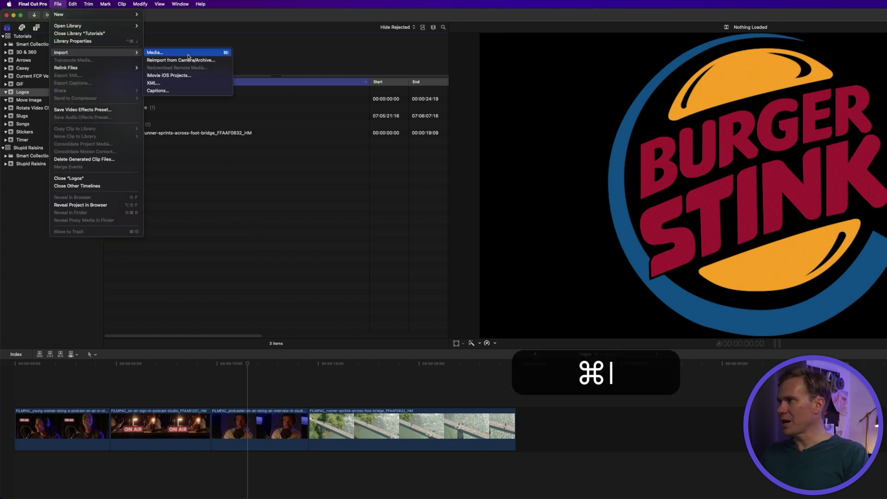
left_click(545, 252)
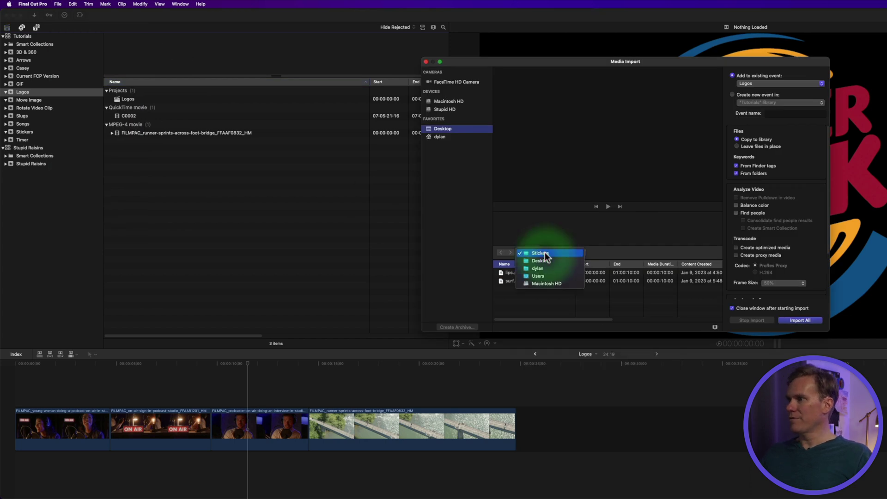
left_click(542, 261)
scroll(542, 295, "down", 2)
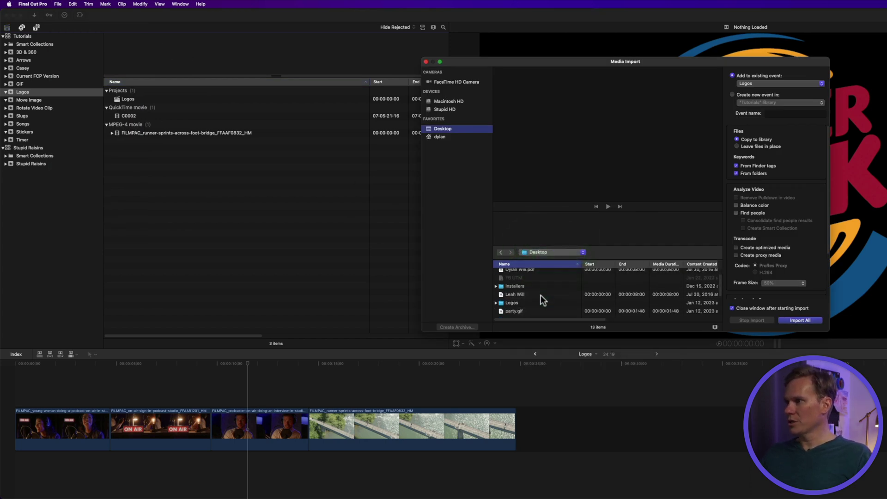
double_click(517, 304)
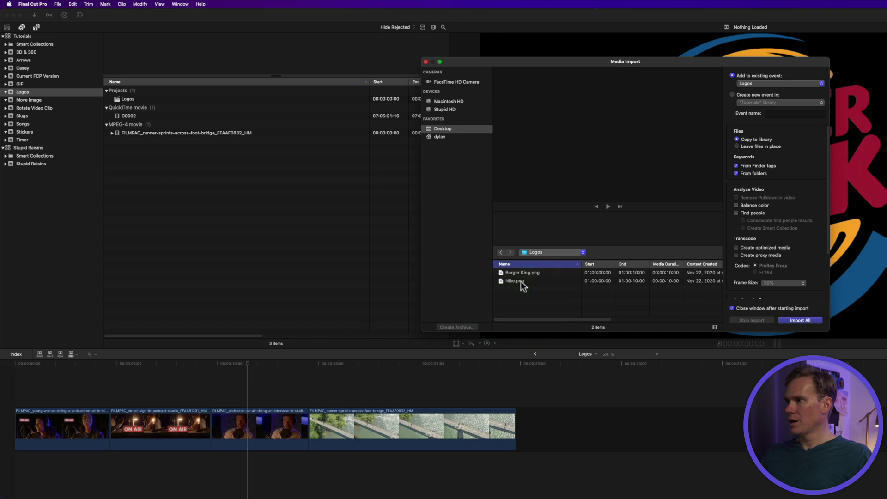
Import only Burger King.png into the Logos event and start dragging Nike.png over from Finder
left_click(520, 281)
left_click(529, 273)
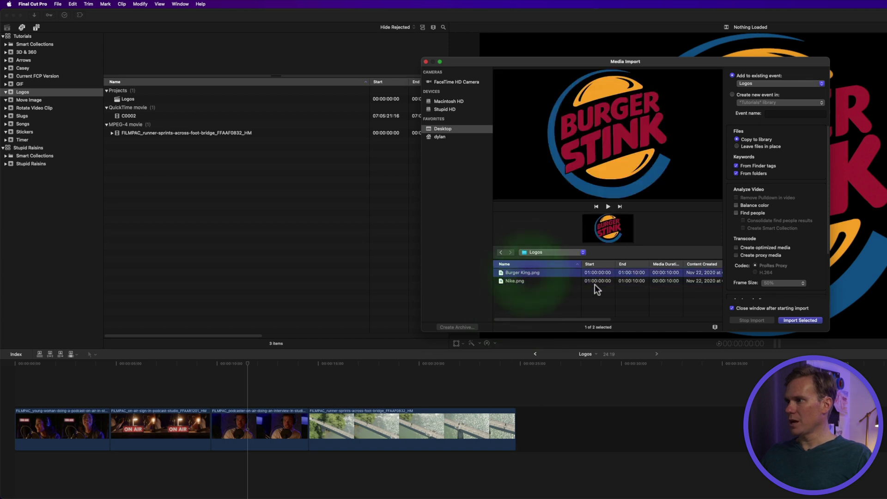
left_click(801, 320)
left_click_drag(689, 57, 404, 158)
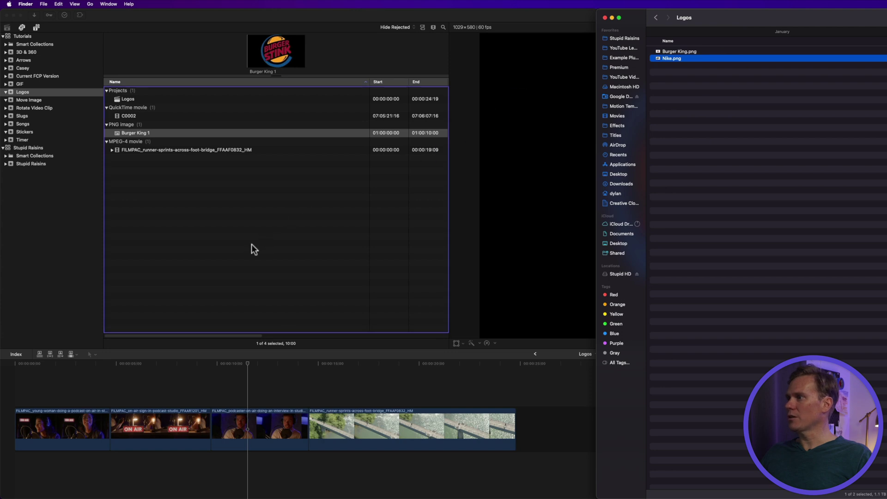
Drop Nike.png from Finder into the Logos event, then select the Burger King 1 clip
left_click_drag(350, 341, 233, 245)
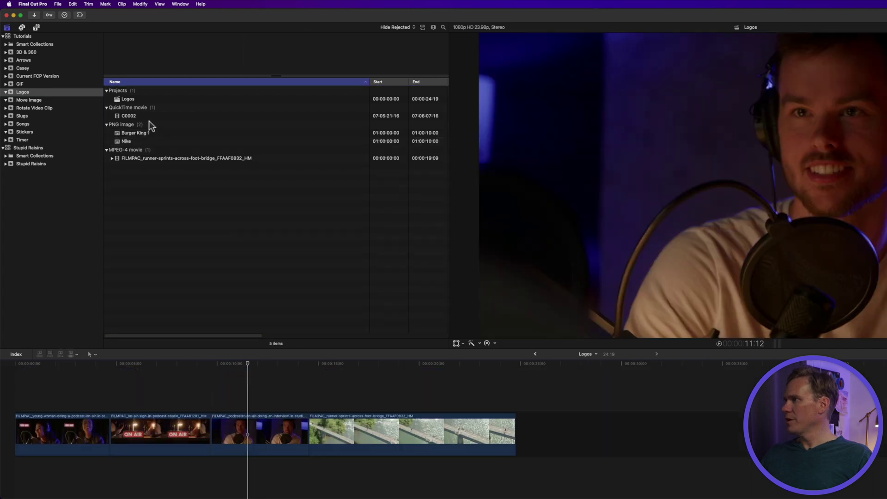
left_click(169, 134)
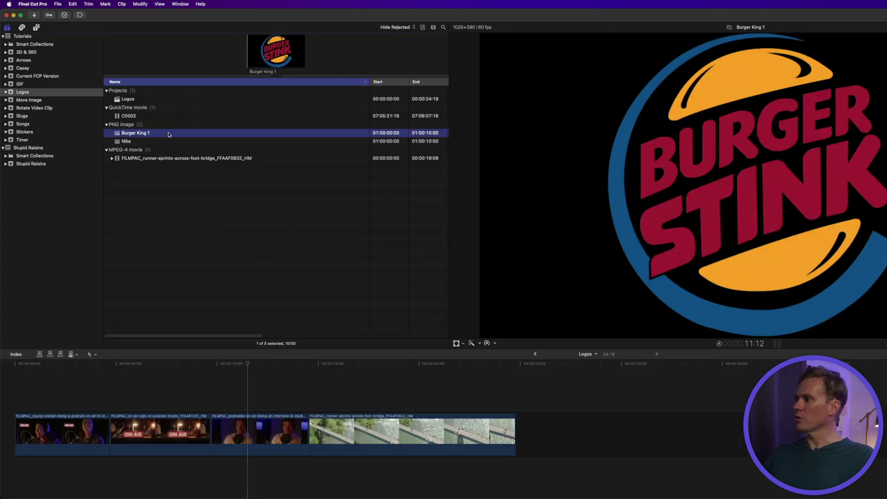
key("super+equal")
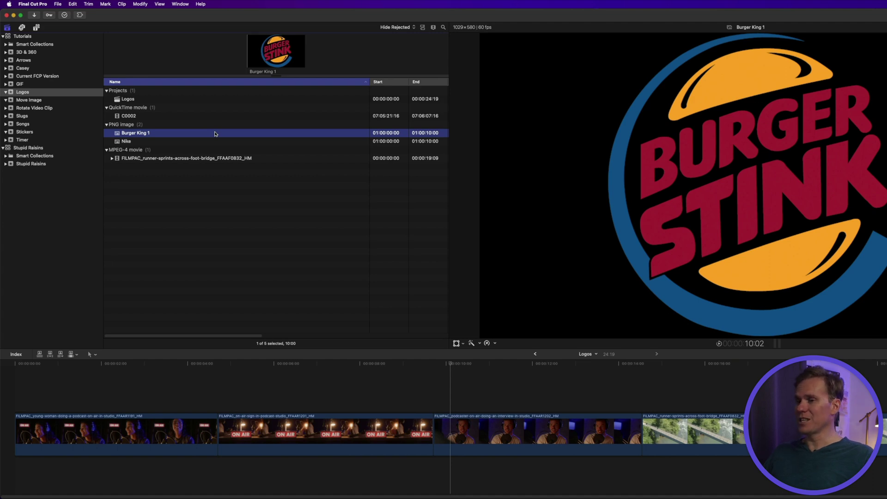
key("e")
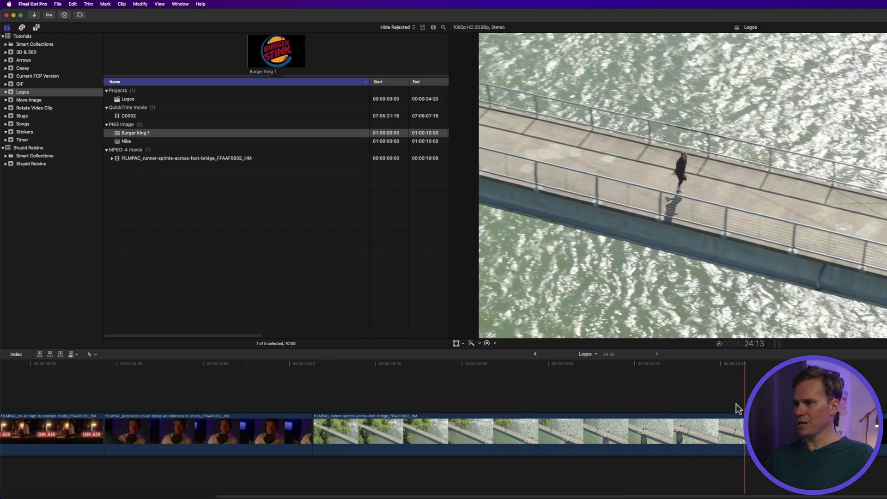
key("super+z")
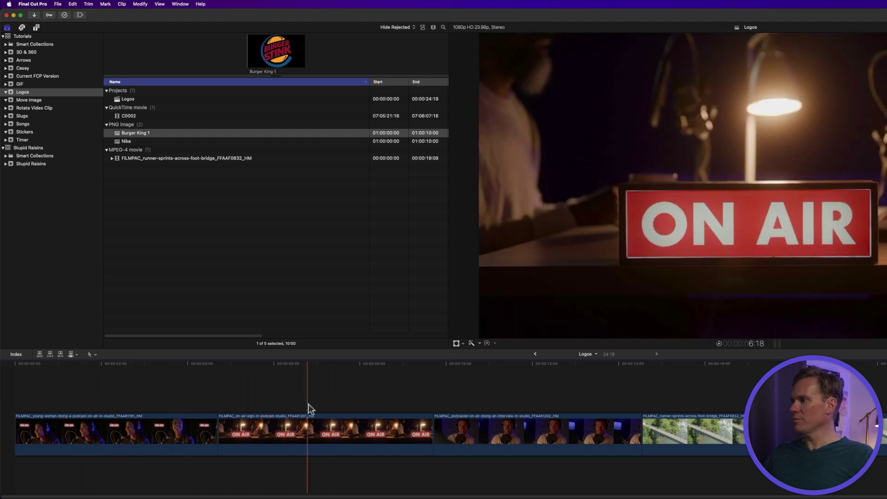
key("q")
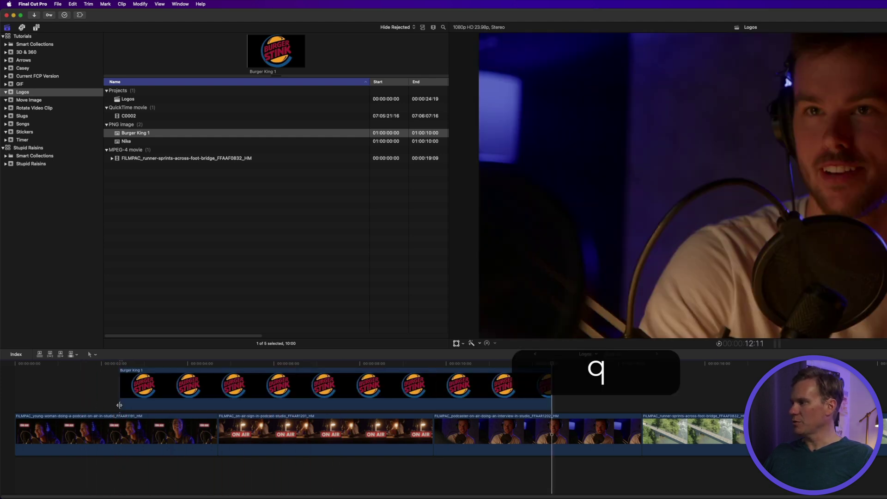
key("super+z")
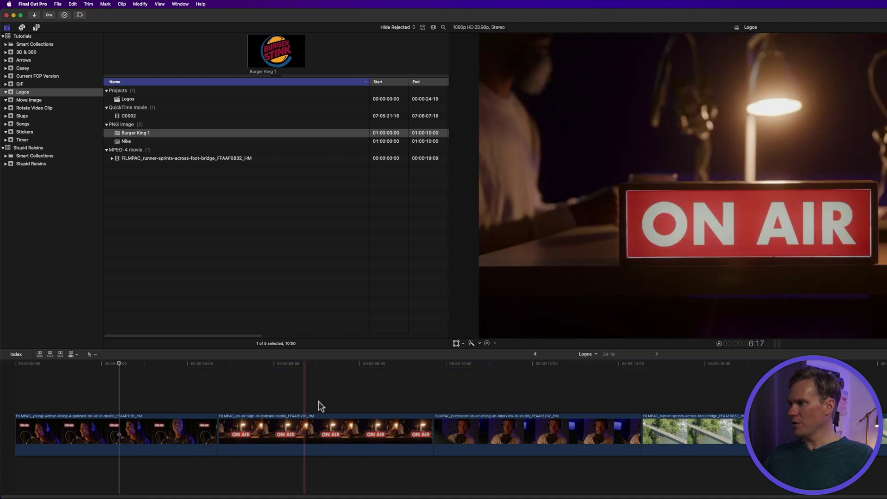
key("w")
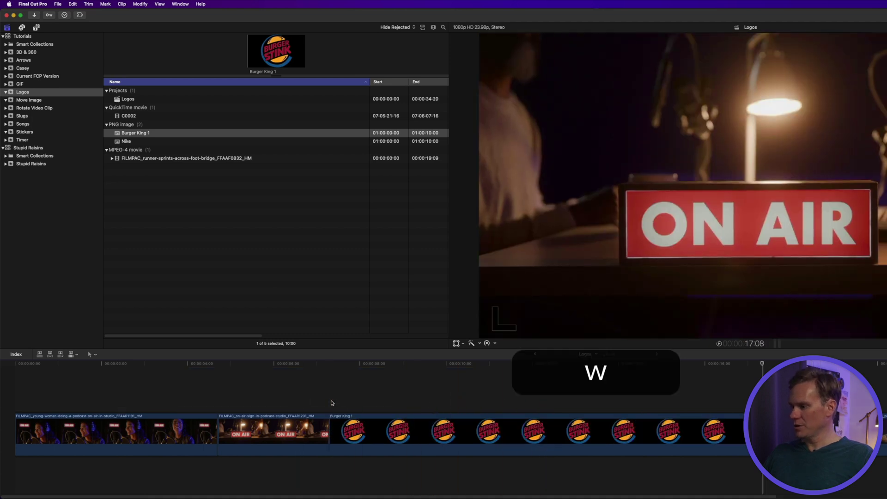
key("super+z")
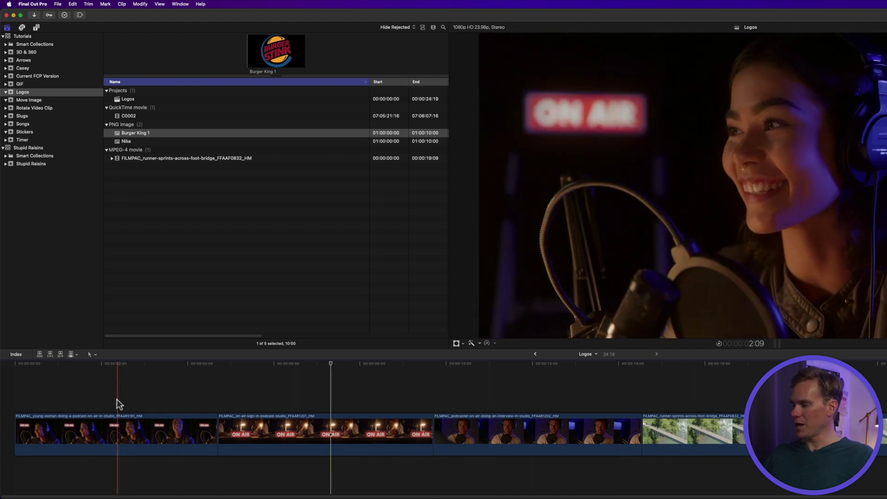
key("d")
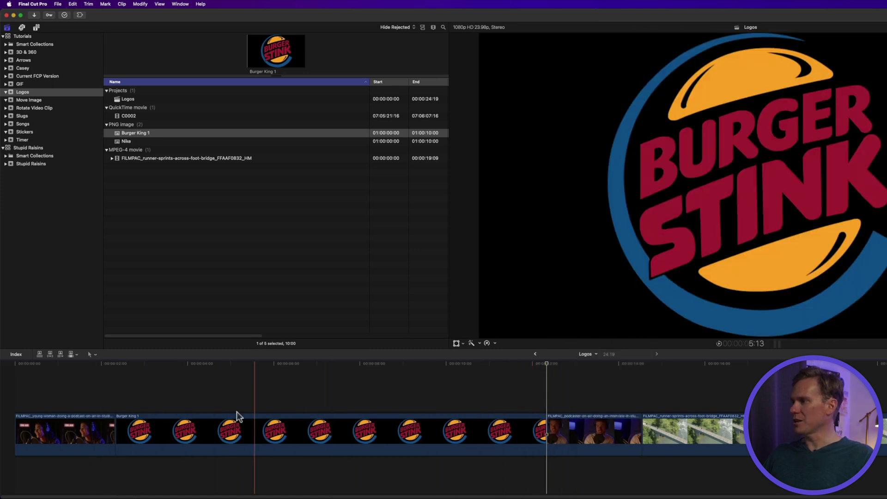
key("super+z")
Connect Burger King 1 above the podcast at the timeline start and set its duration to 5 seconds
left_click_drag(181, 132, 141, 393)
left_click(337, 370)
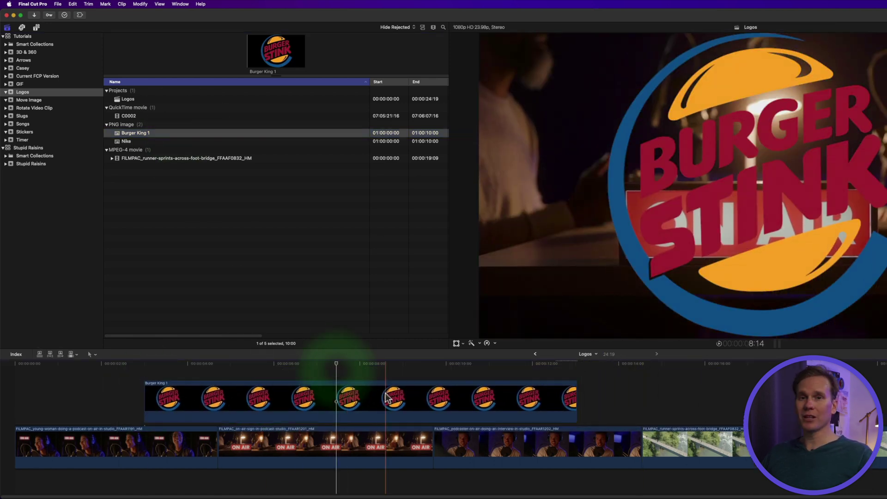
left_click(367, 399)
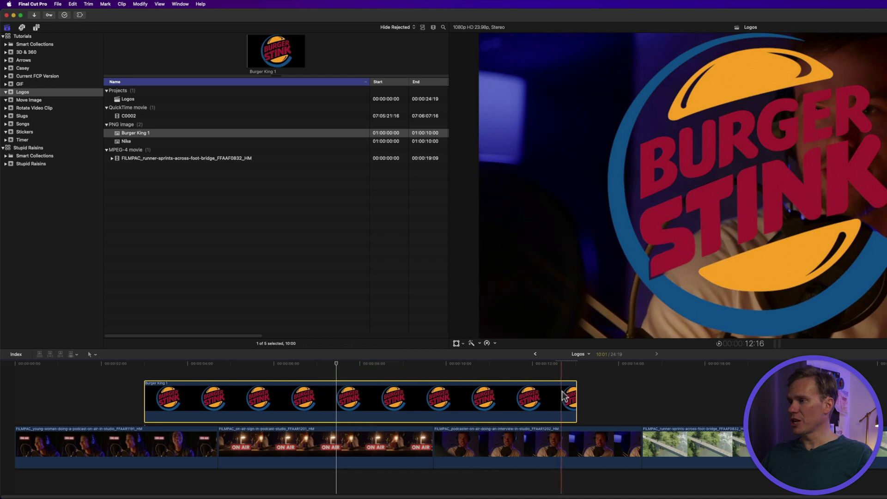
left_click_drag(572, 396, 369, 398)
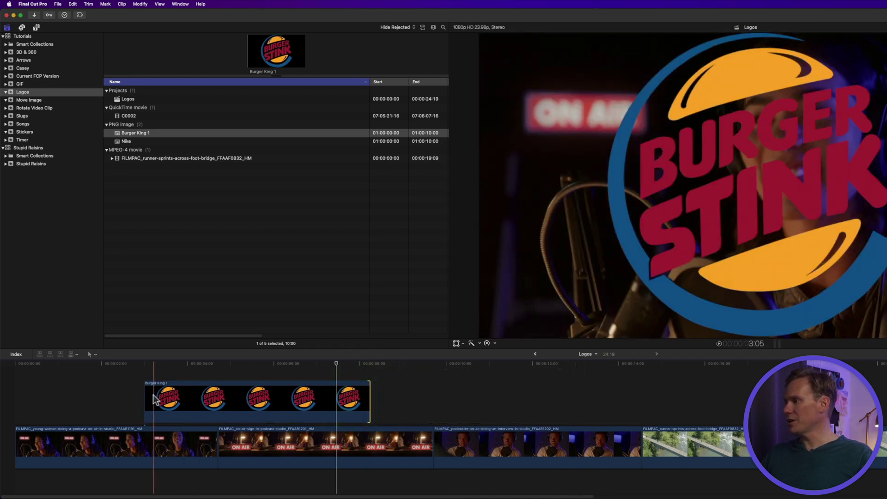
left_click_drag(148, 398, 215, 398)
key("ctrl")
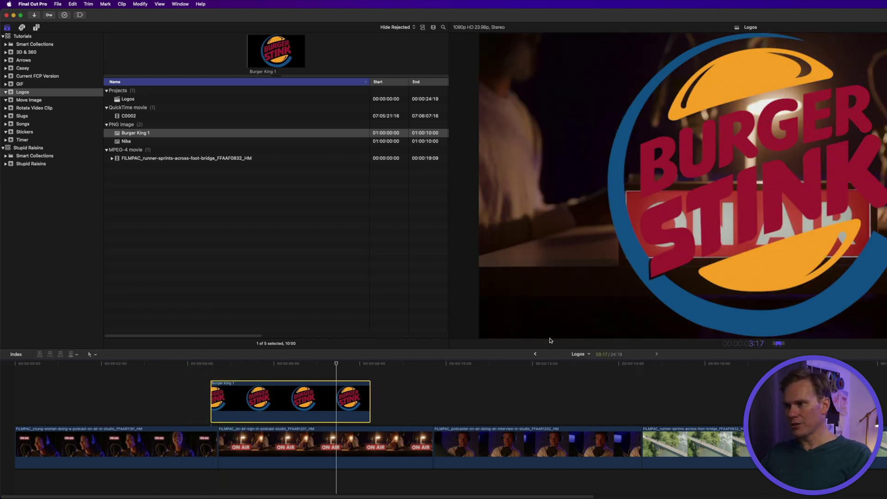
type("5")
key("Return")
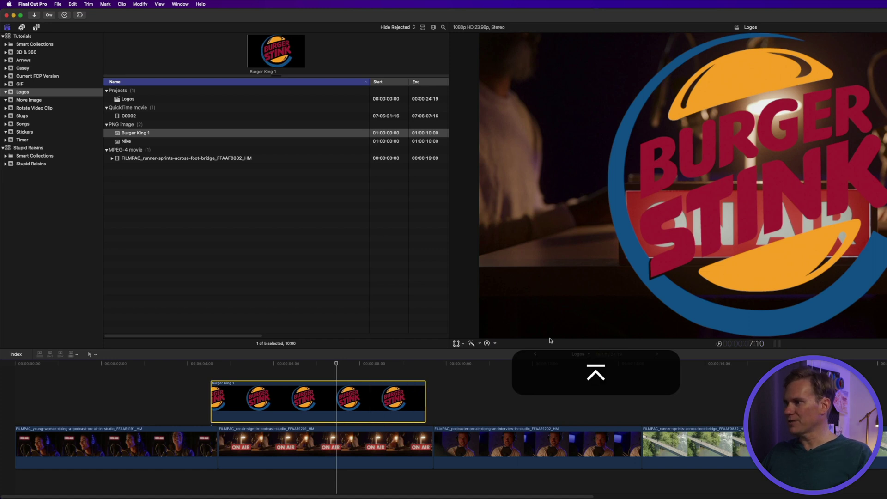
left_click(146, 364)
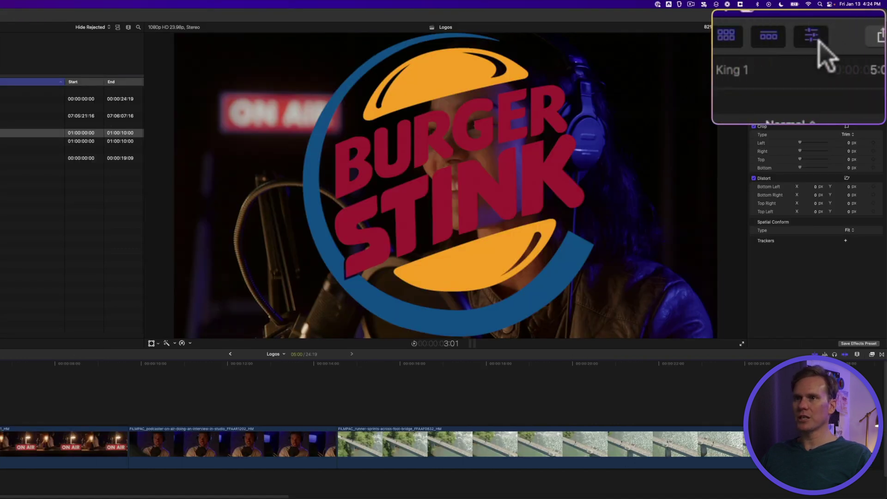
Set Burger King 1's Spatial Conform Type to None in the Inspector
left_click(853, 16)
left_click(853, 16)
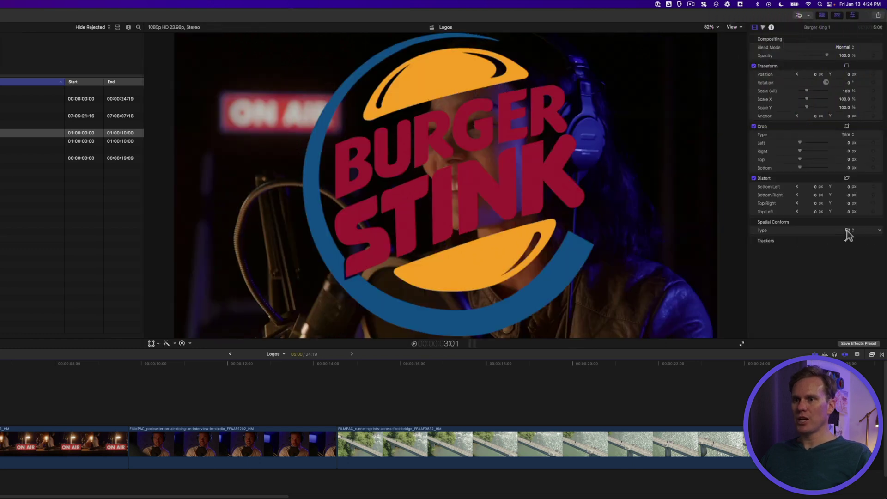
left_click(847, 230)
left_click(851, 246)
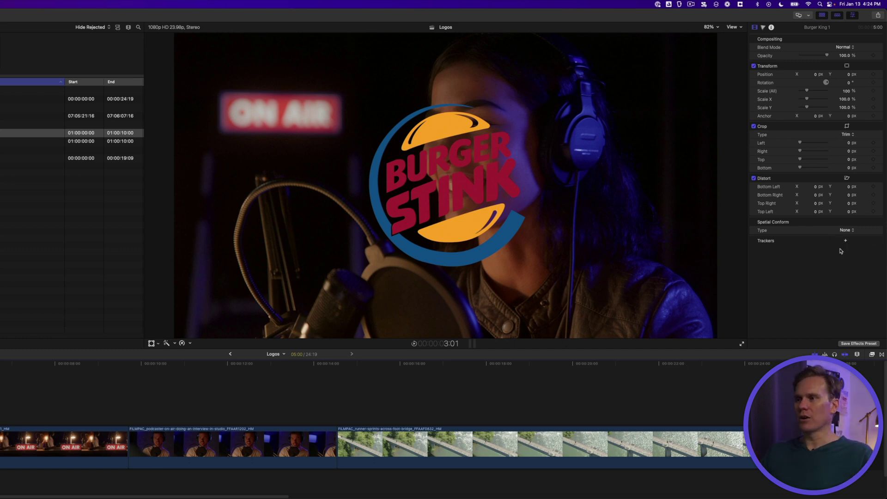
Scale the logo to 71.17%, position it at -567.7, -262.8 px over the microphone, rotated 5.2°
right_click(462, 204)
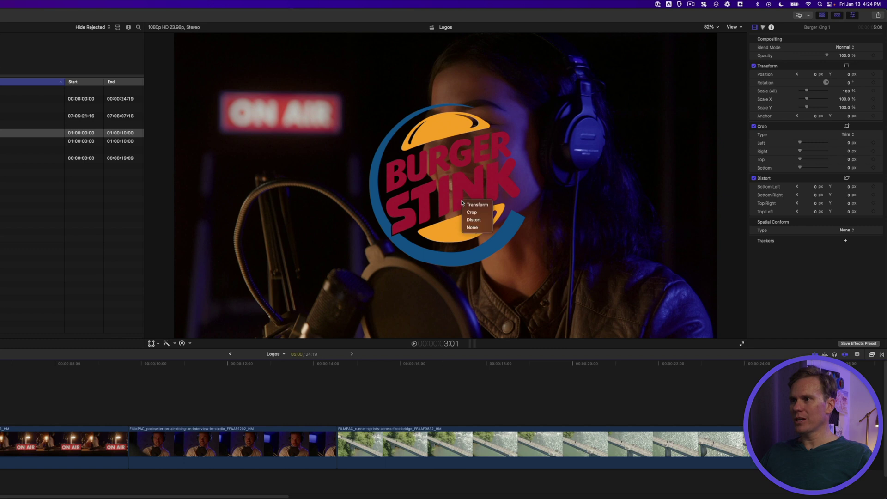
left_click(475, 204)
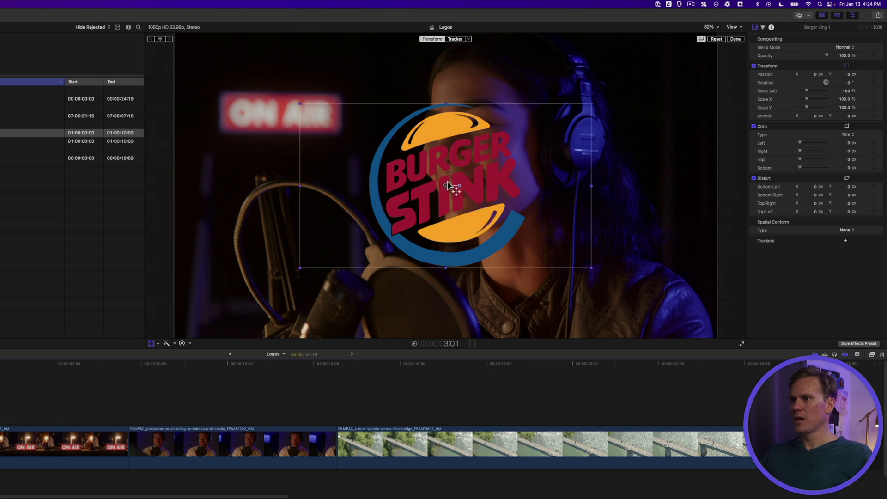
left_click_drag(434, 210, 265, 253)
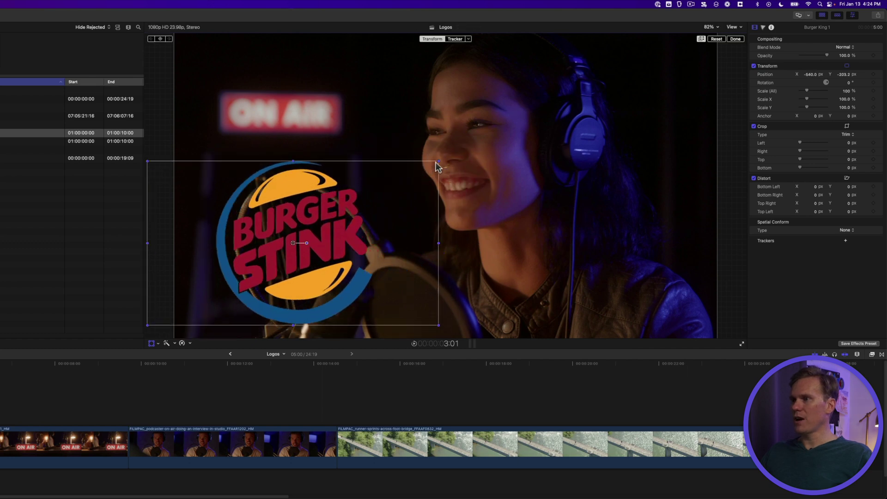
mouse_move(438, 161)
left_mouse_down()
mouse_move(356, 213)
mouse_move(417, 159)
mouse_move(441, 159)
left_mouse_up()
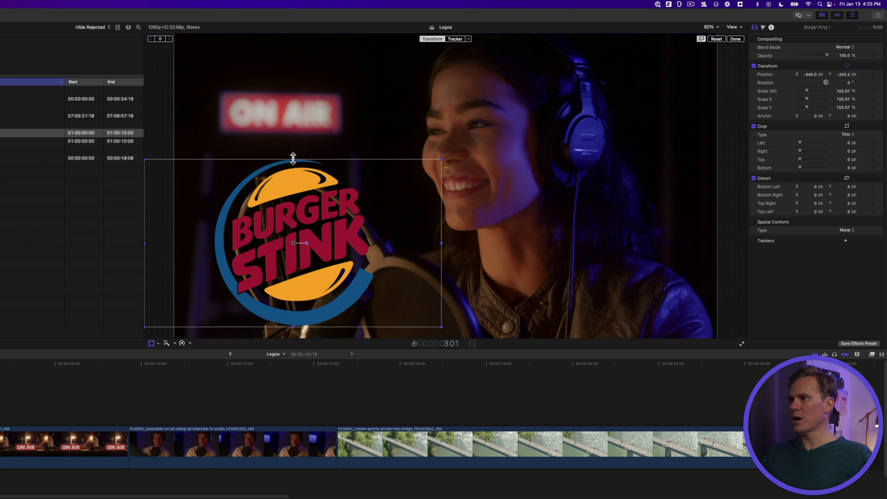
left_click_drag(293, 159, 302, 184)
key("shift")
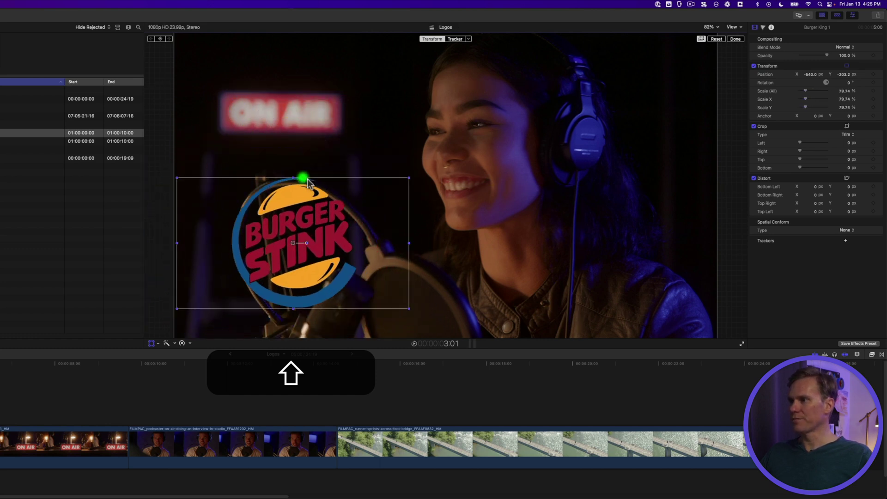
left_click_drag(316, 233, 308, 250)
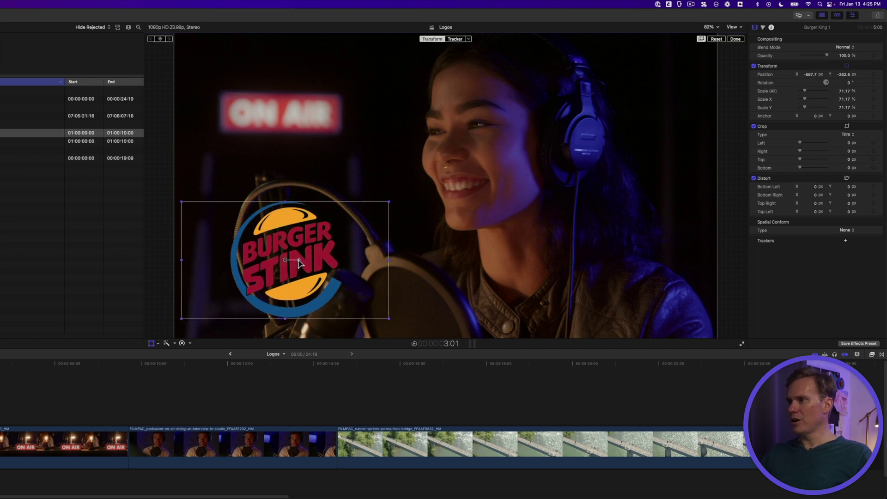
left_click_drag(300, 261, 697, 249)
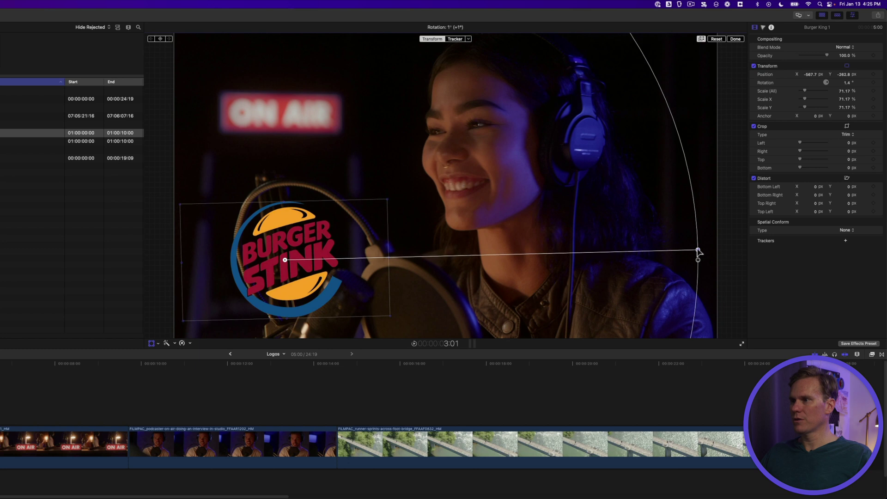
left_click(688, 221)
Lower Burger King 1's opacity to 31.34% so the microphone shows through, then preview it
left_click(286, 259)
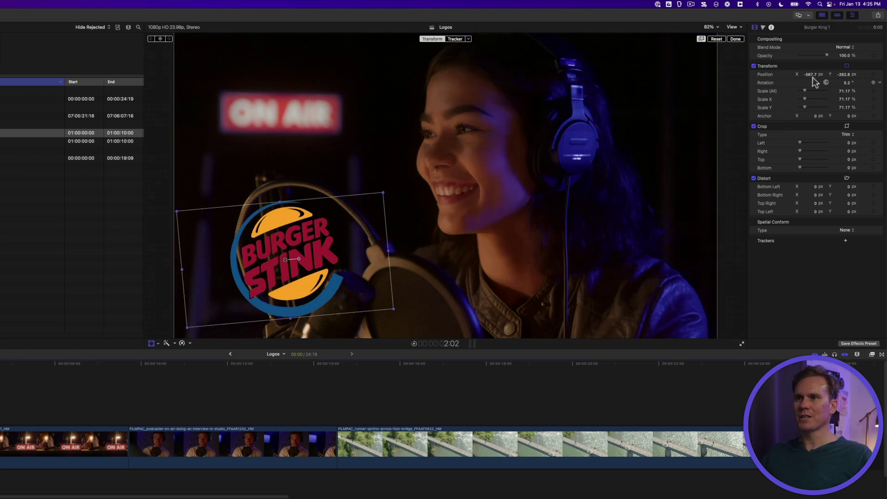
left_click_drag(822, 54, 810, 55)
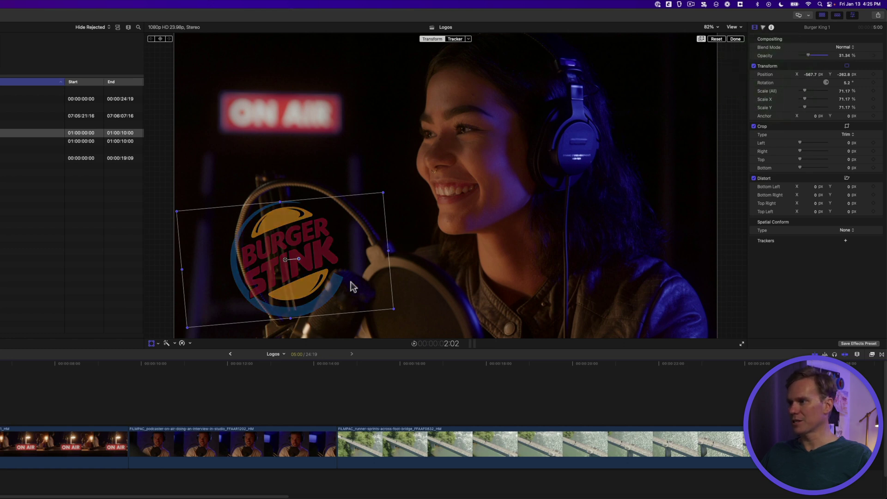
left_click(735, 38)
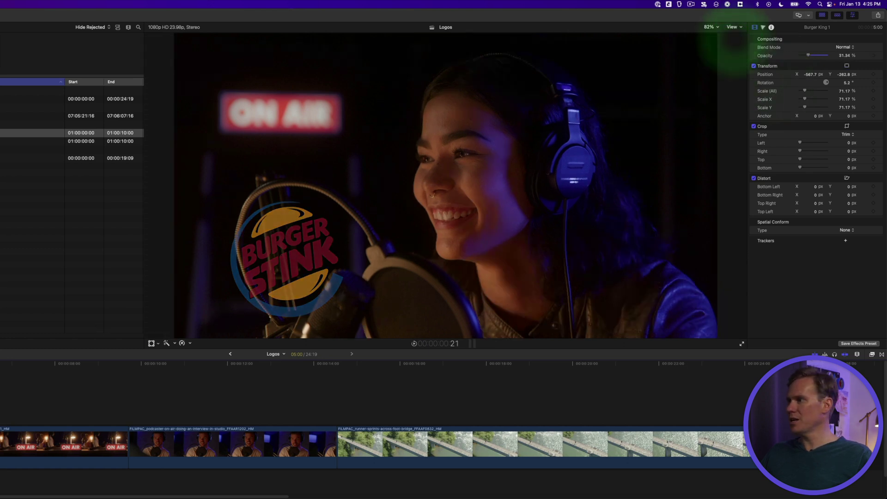
key("space")
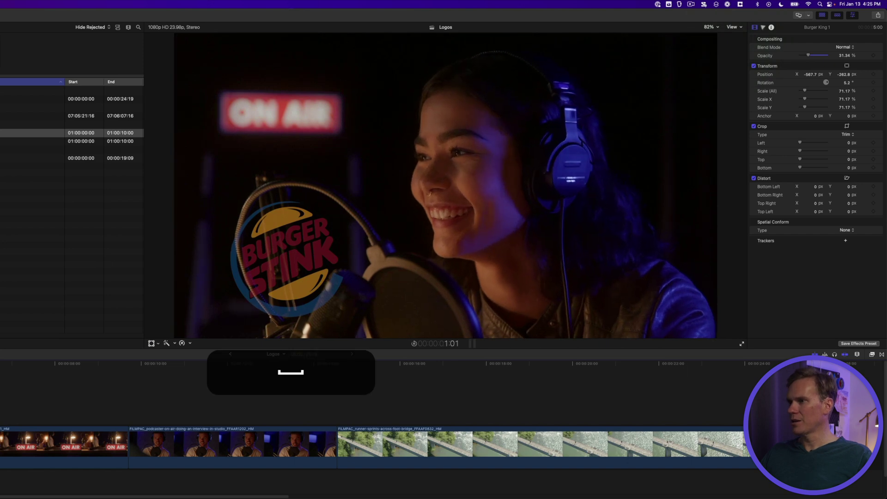
key("space")
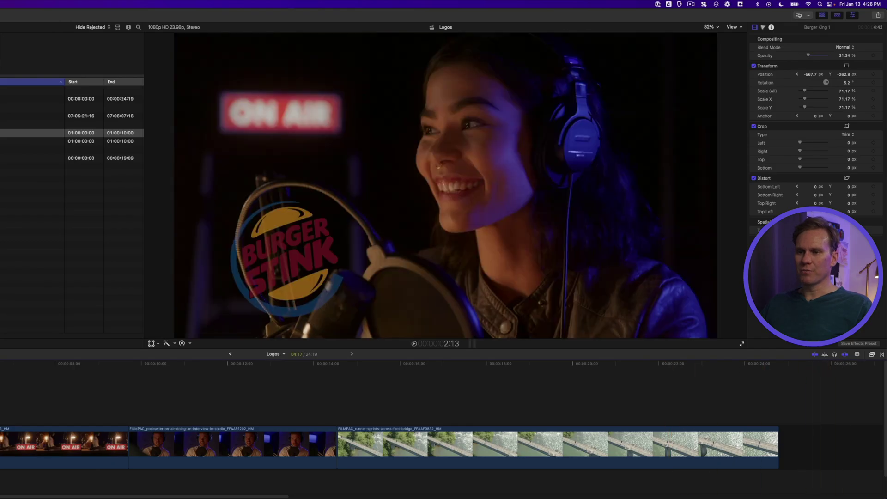
Apply the Spin transition from the Movements category to the Burger King 1 clip
left_click(881, 354)
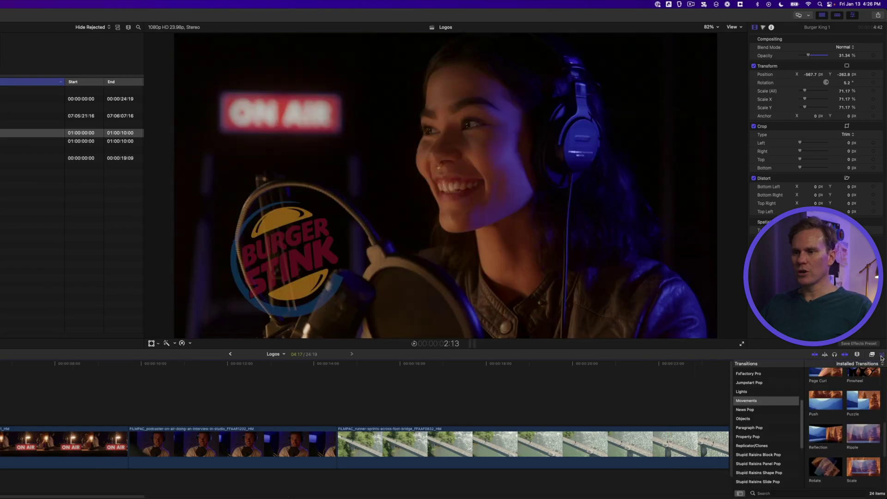
left_click(760, 401)
scroll(830, 429, "down", 3)
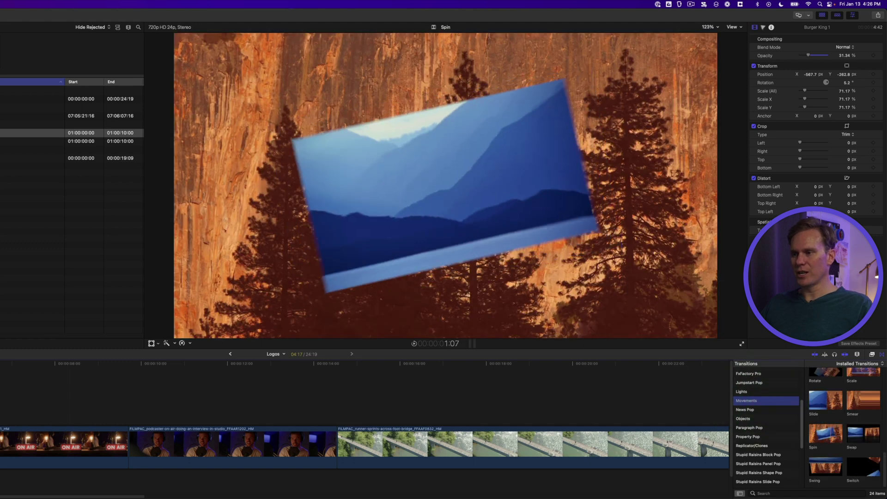
left_click_drag(831, 436, 16, 350)
left_click_drag(321, 349, 98, 396)
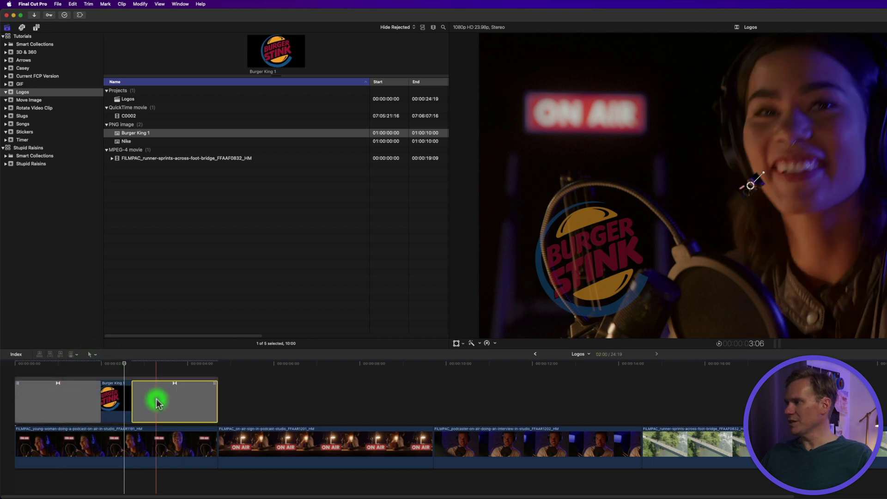
Delete the end Spin transition, shorten the opening one, and restore opacity to 100%
left_click(157, 401)
key("BackSpace")
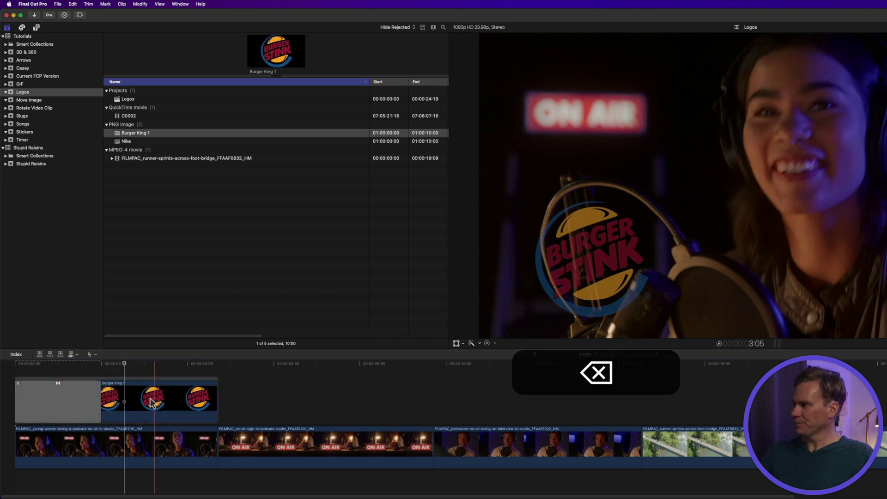
left_click(71, 403)
left_click_drag(97, 396, 54, 394)
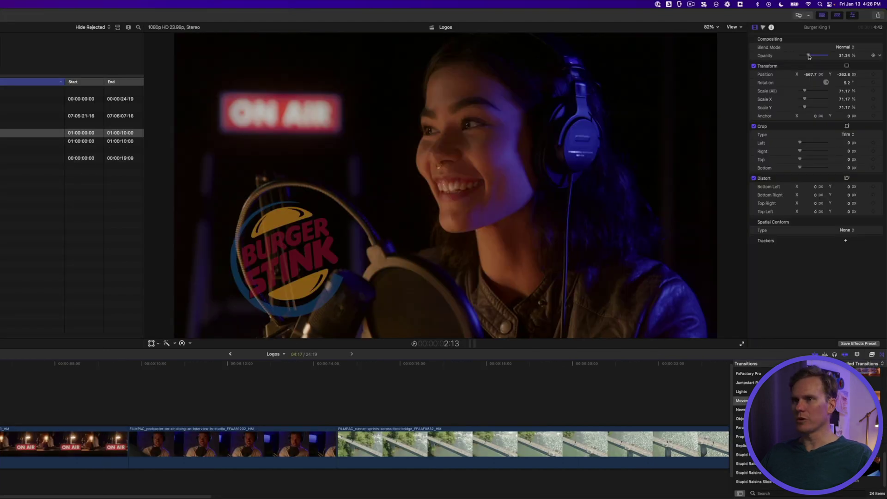
left_click_drag(809, 57, 847, 59)
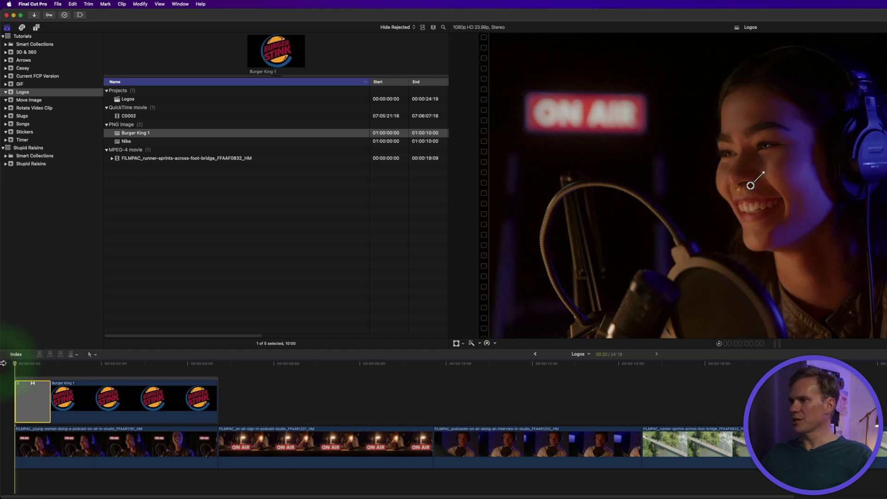
Drag the Spin transition's origin point left in the viewer and replay the spin-in several times
key("n")
key("space")
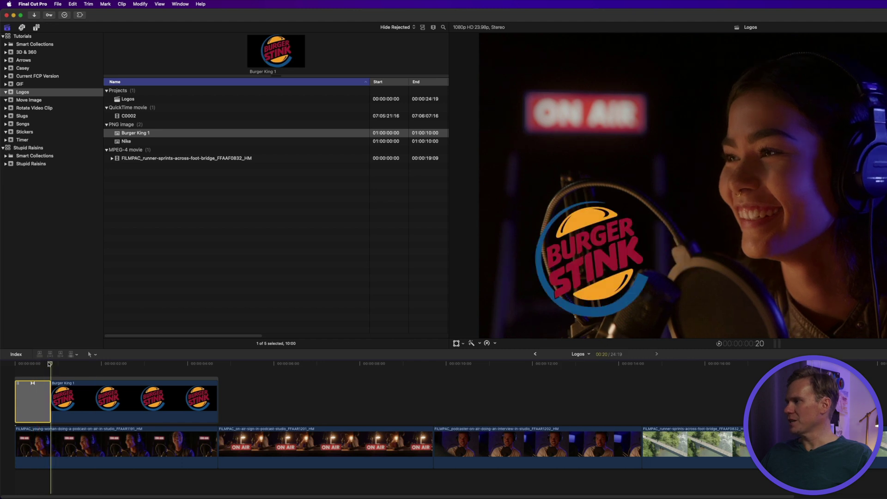
key("shift+Left")
left_click_drag(742, 176, 443, 238)
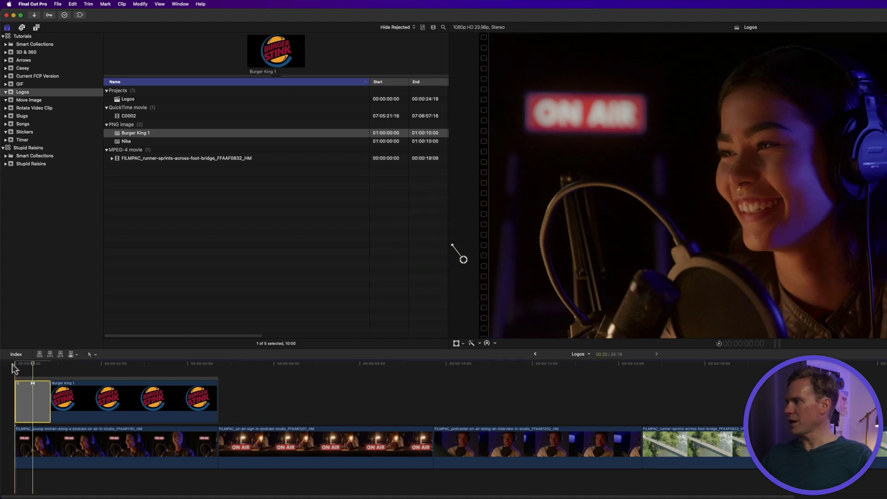
key("space")
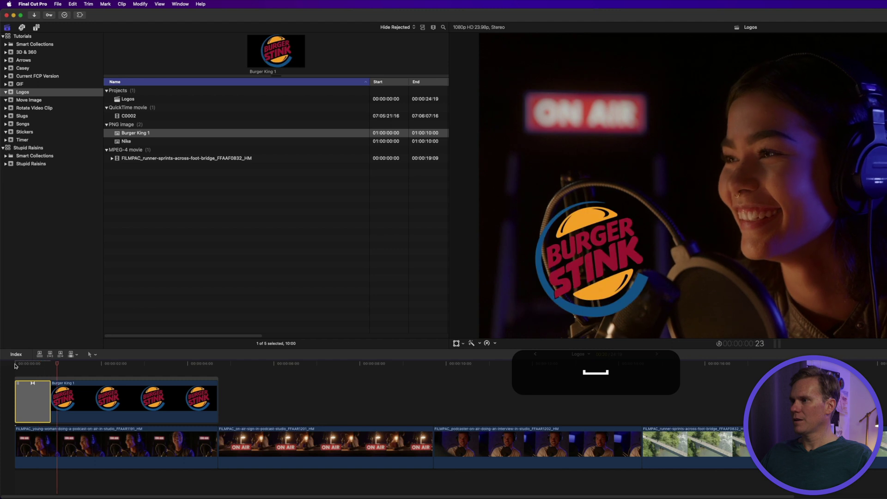
key("space")
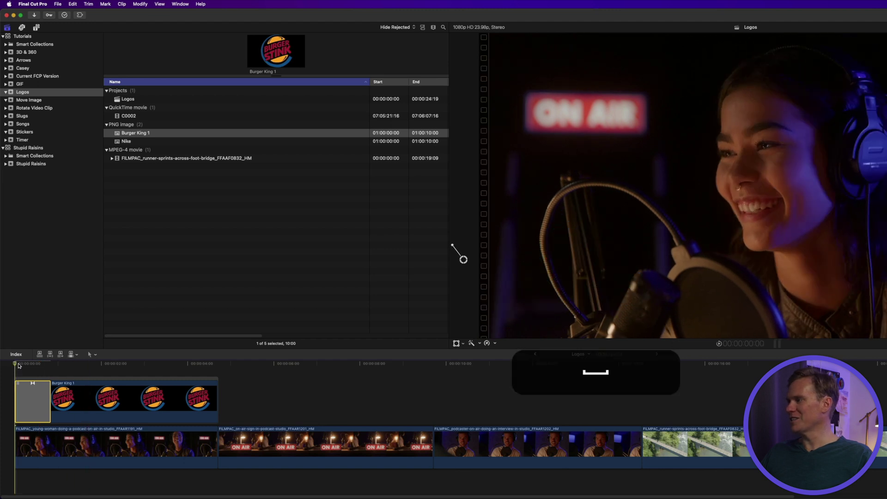
key("space")
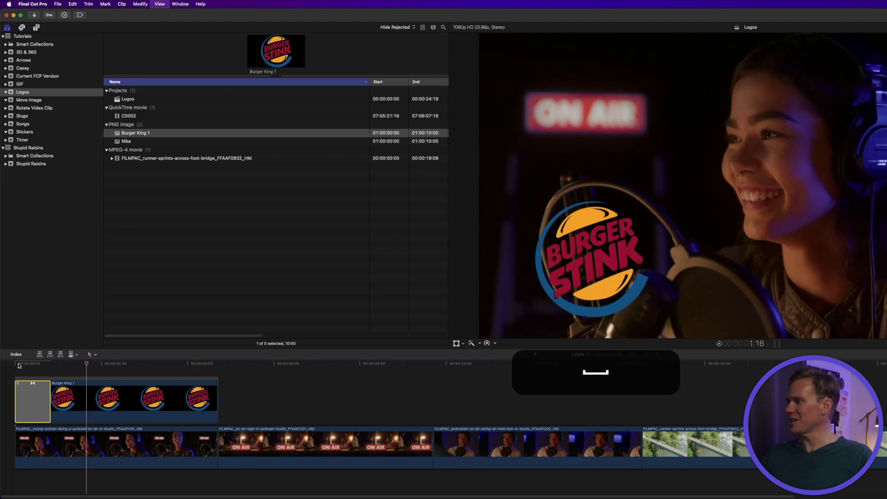
key("space")
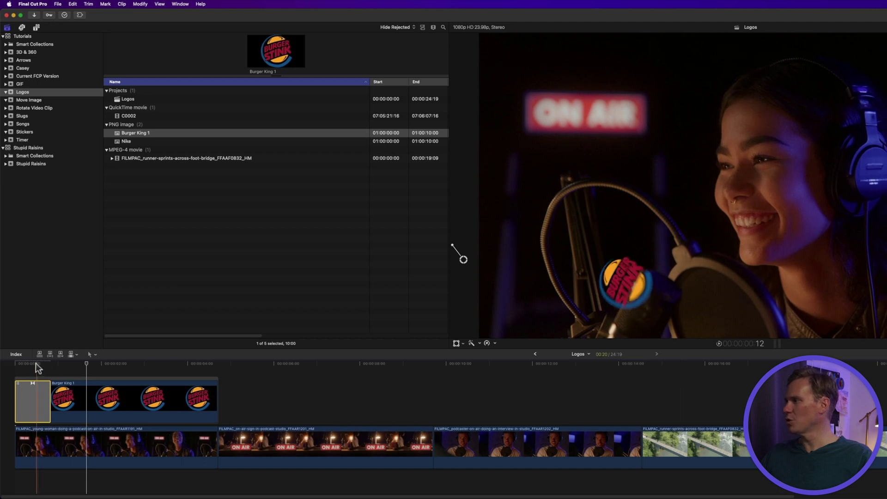
key("space")
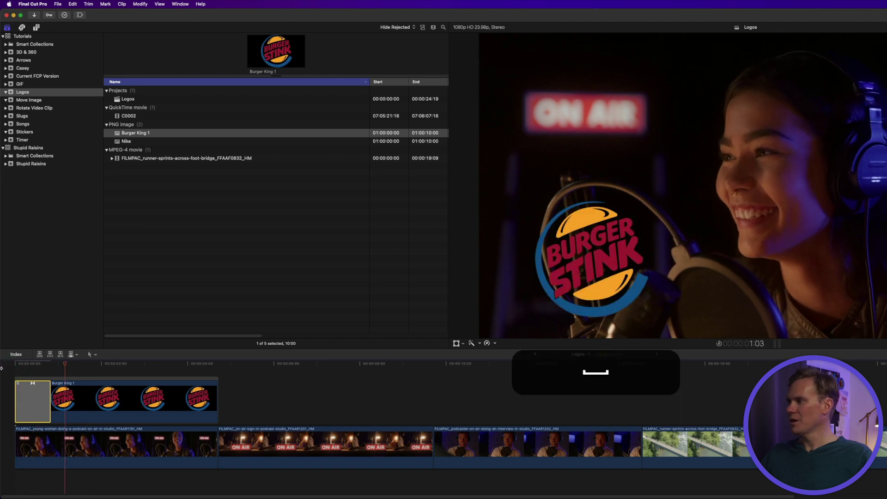
key("space")
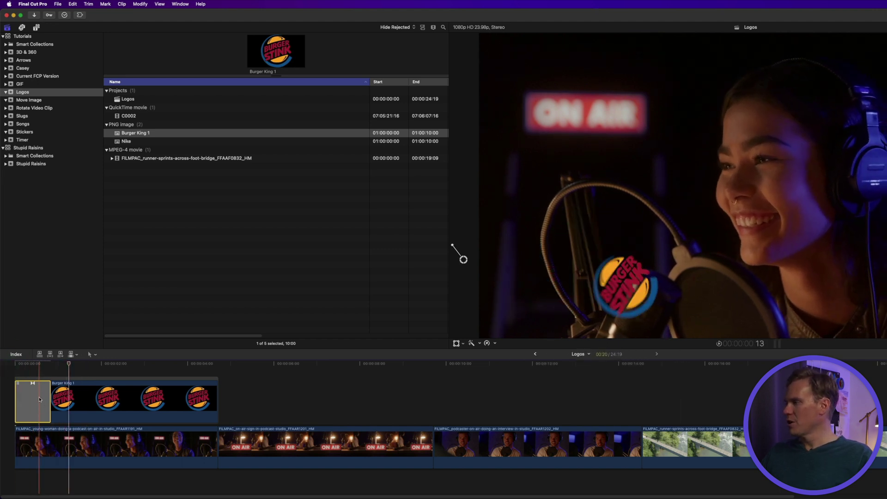
Make a copy of the gap clip after the logo clip's end and check it in playback
key("alt")
left_click_drag(39, 399, 198, 391)
key("space")
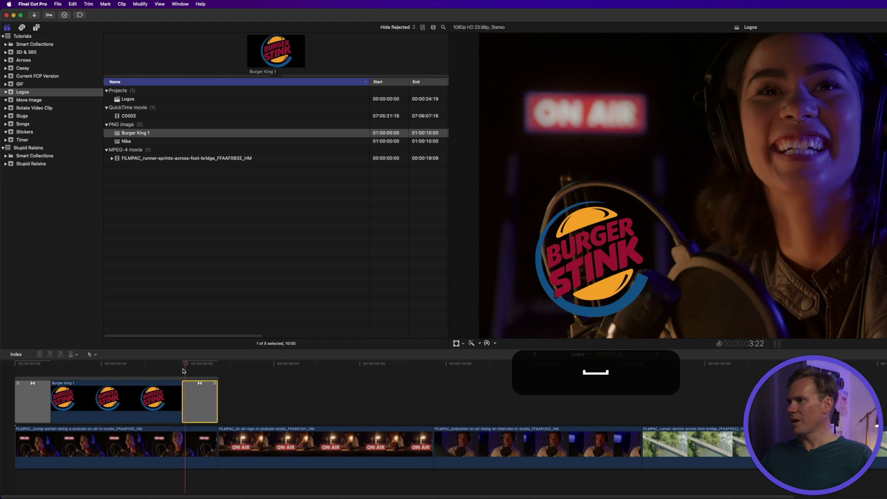
key("space")
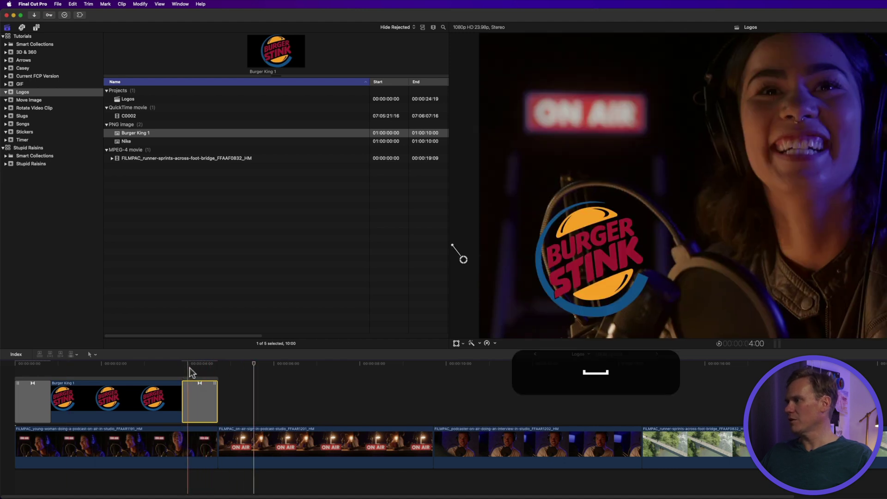
left_click(202, 365)
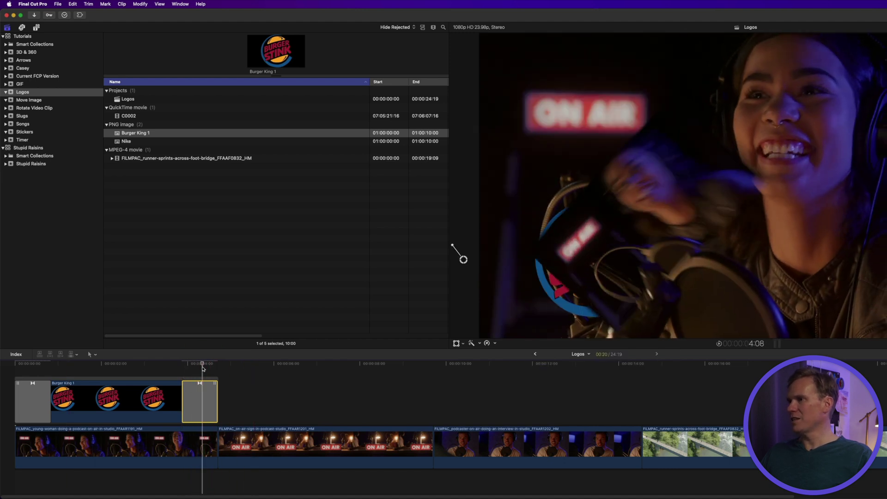
left_click(199, 390)
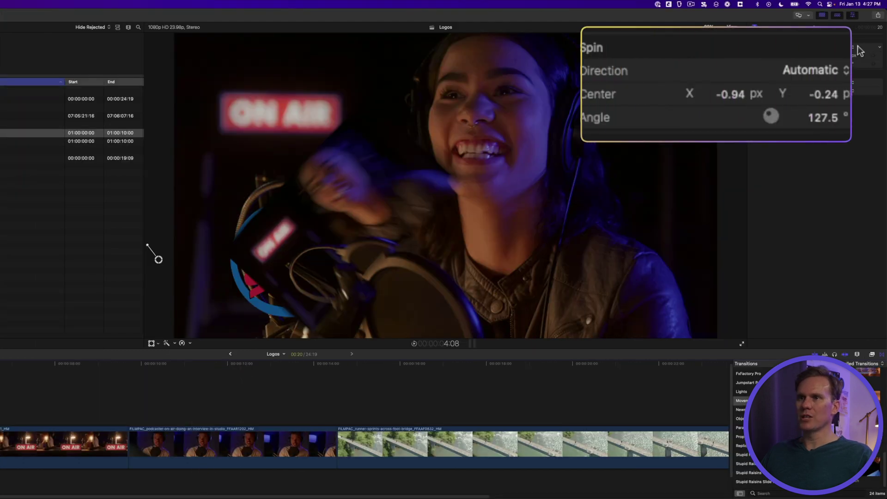
Set the end Spin transition's Direction to Out, centre it beside the microphone, and preview
left_click(850, 48)
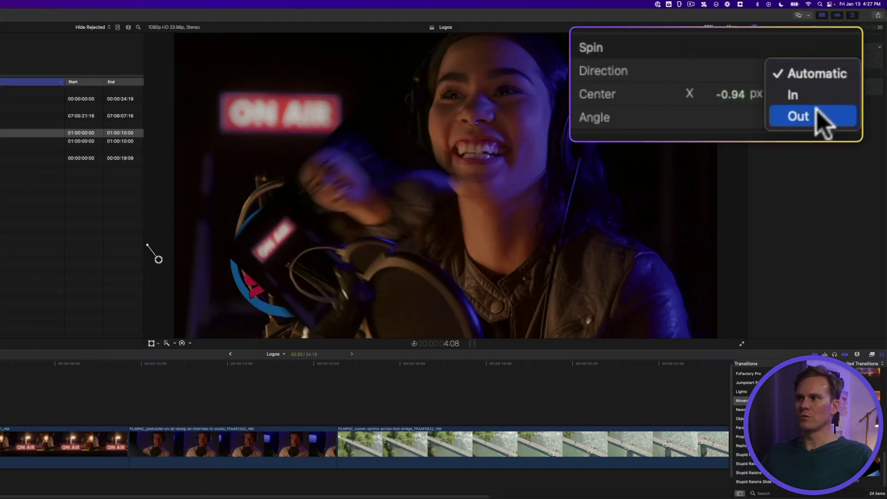
left_click(843, 63)
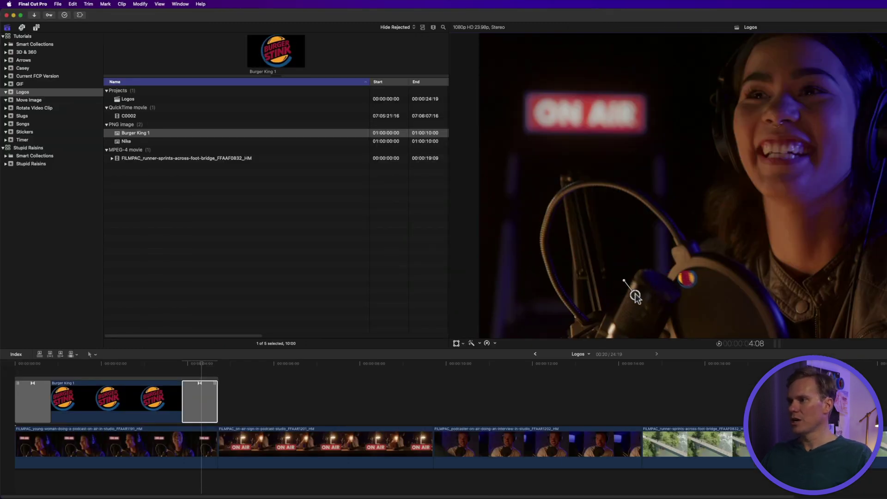
left_click_drag(627, 284, 635, 294)
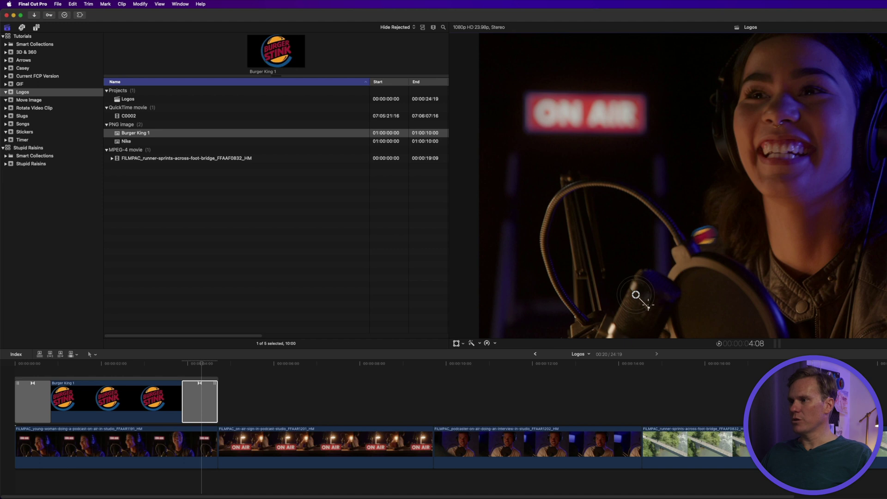
left_click(180, 365)
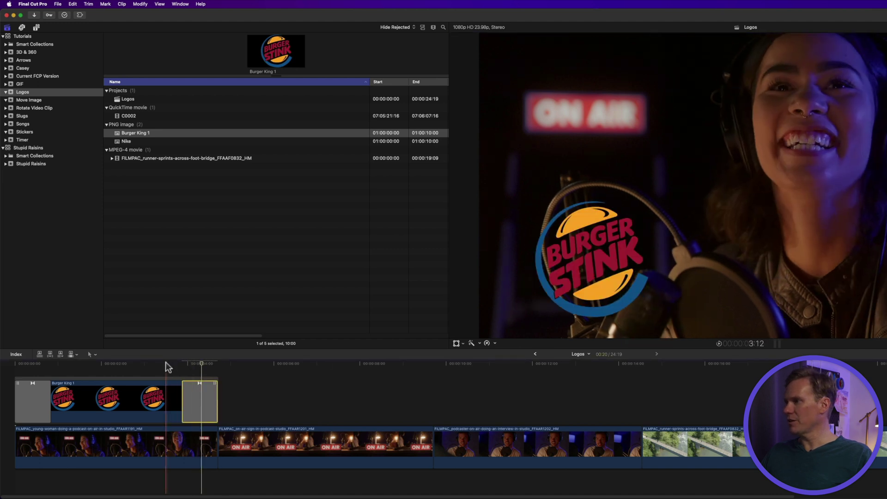
key("space")
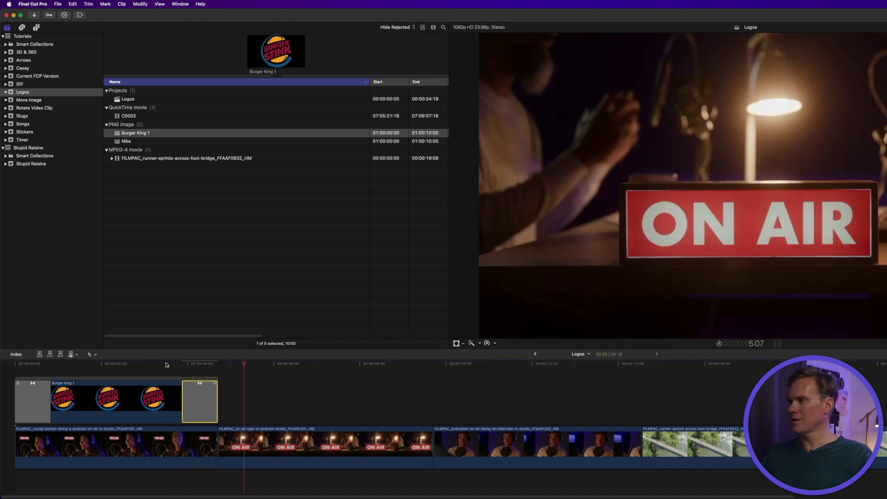
key("Home")
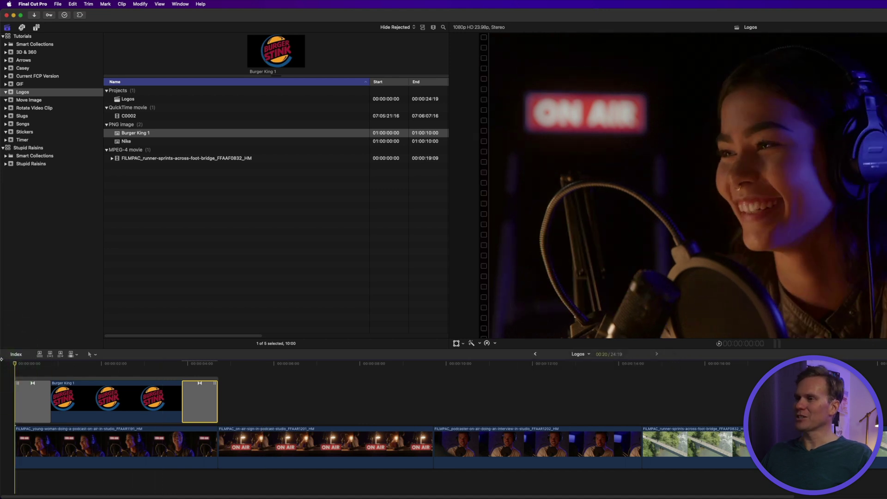
key("space")
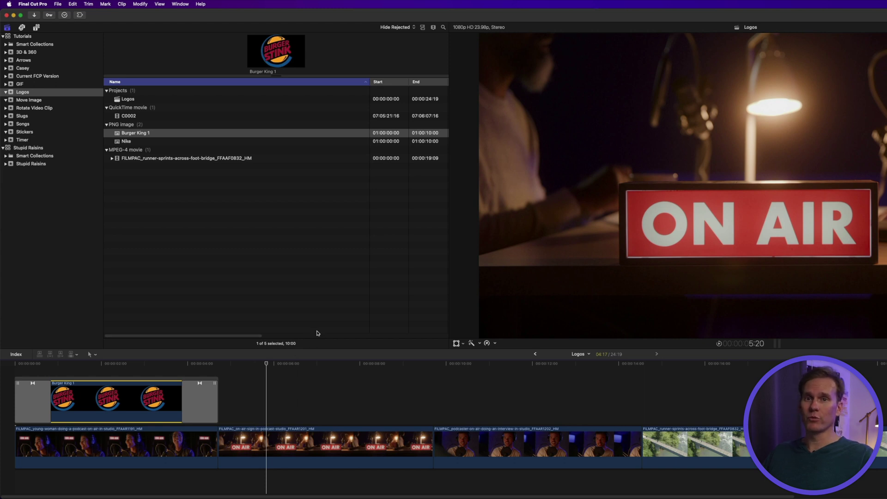
Place the Social title Bump Fun With Logo over the podcaster clip, trimmed to end with it
left_click(37, 29)
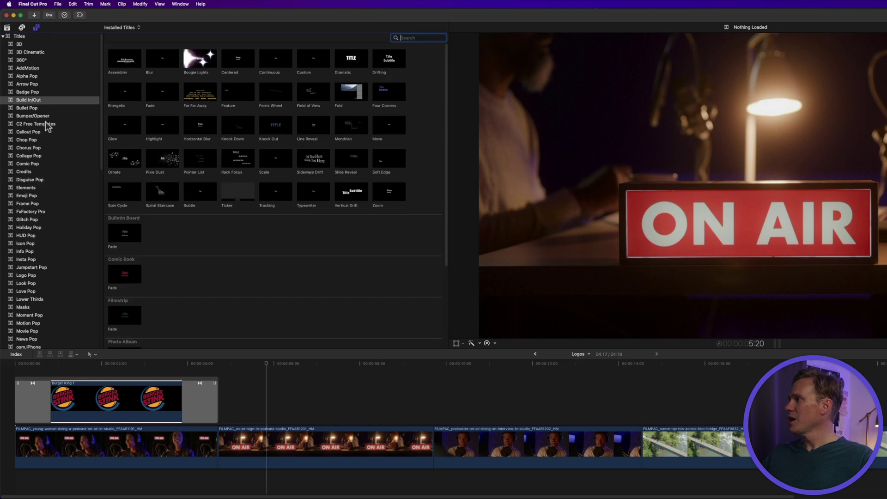
scroll(48, 122, "down", 6)
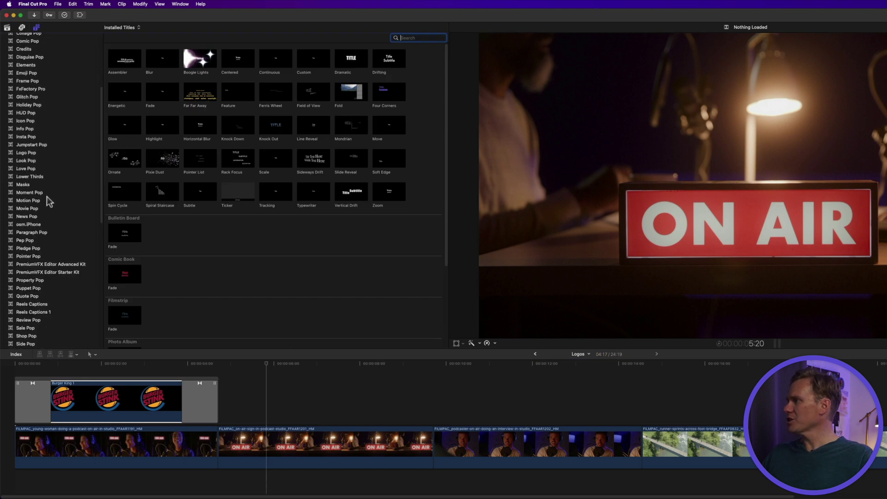
scroll(49, 207, "down", 7)
left_click(54, 245)
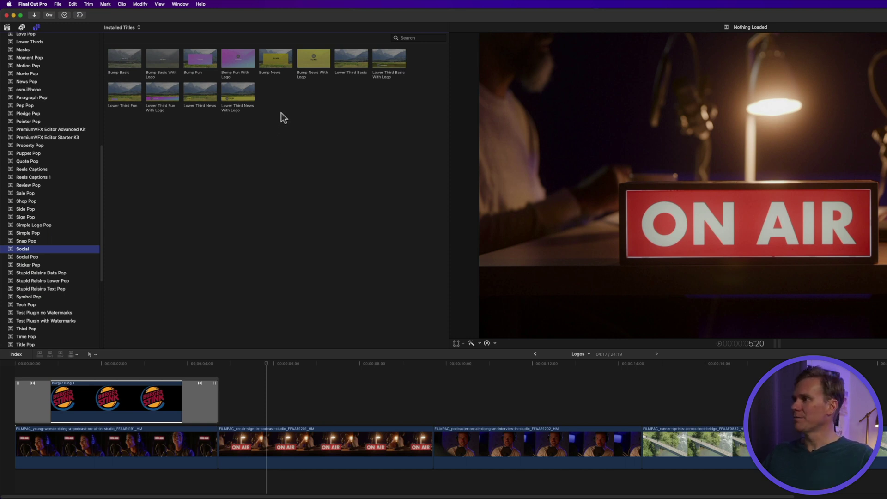
left_click(248, 64)
left_click_drag(248, 64, 426, 390)
left_click_drag(556, 421, 336, 418)
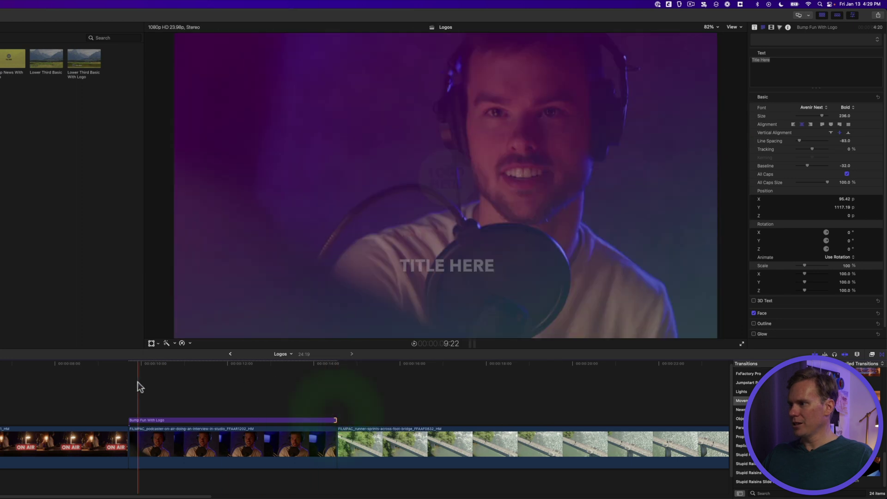
Preview the new bump title, then replace its placeholder text with PODCAST
key("space")
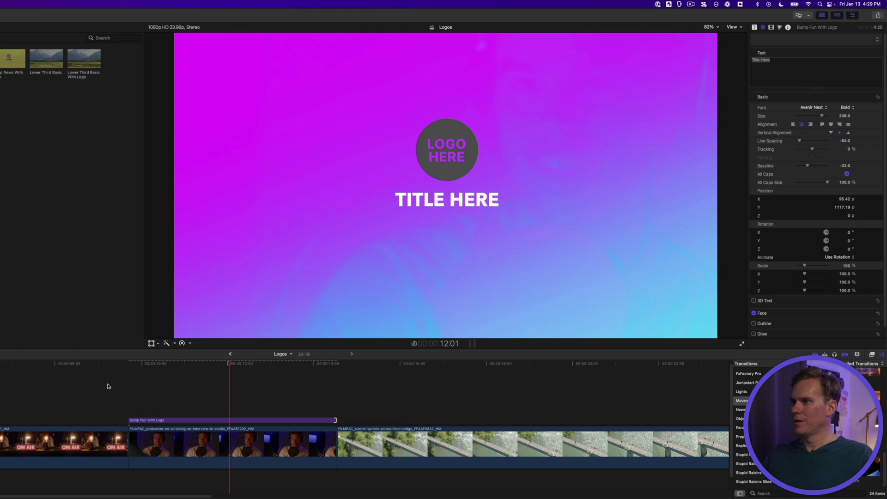
key("space")
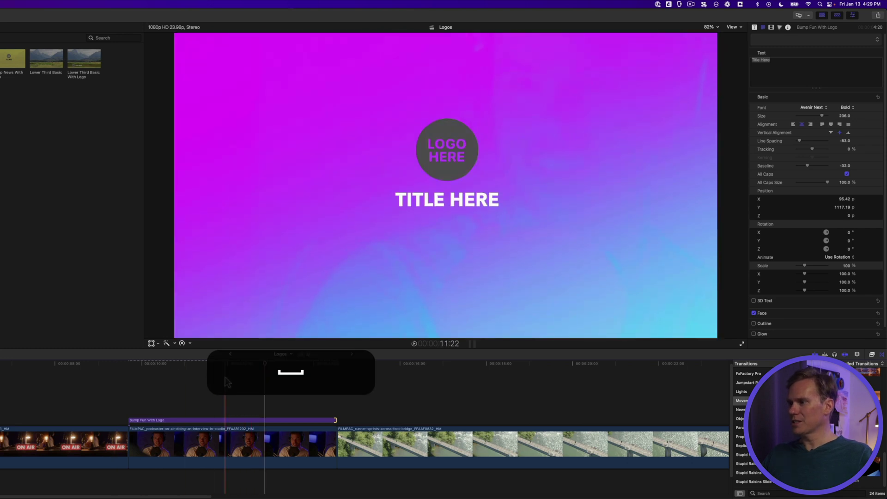
left_click(226, 379)
left_click(229, 420)
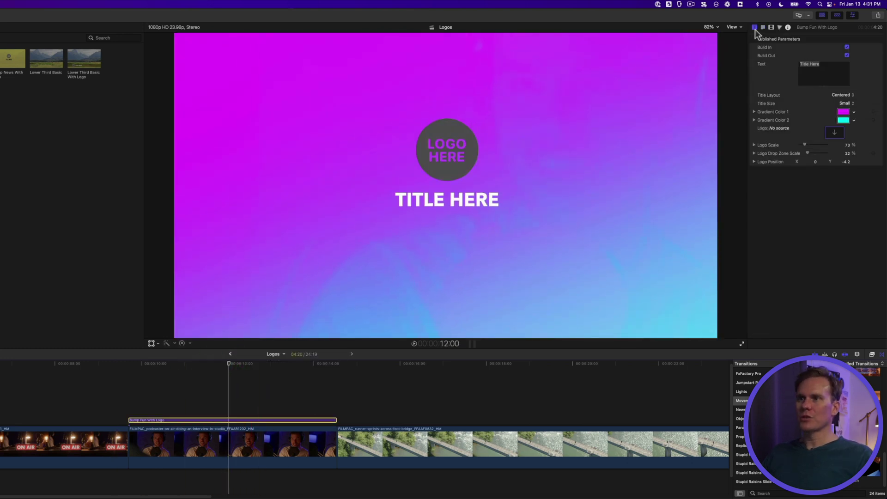
left_click(755, 28)
left_click(819, 64)
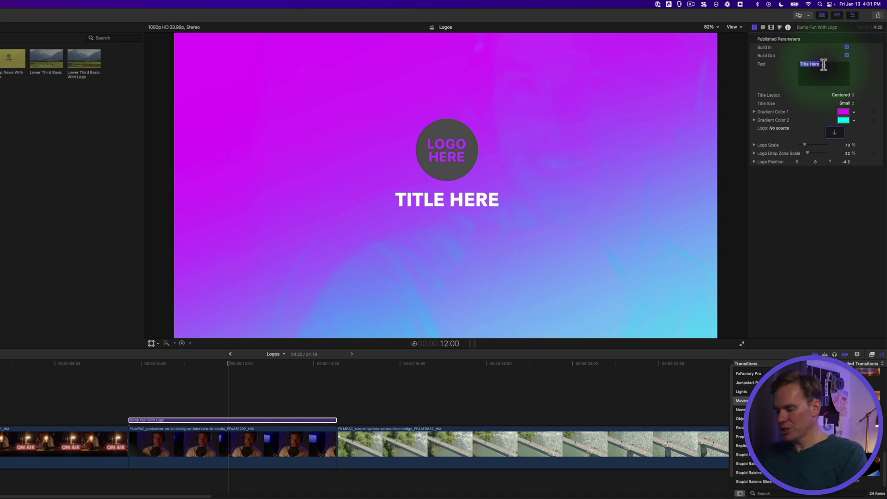
type("PO")
type("ODCAST")
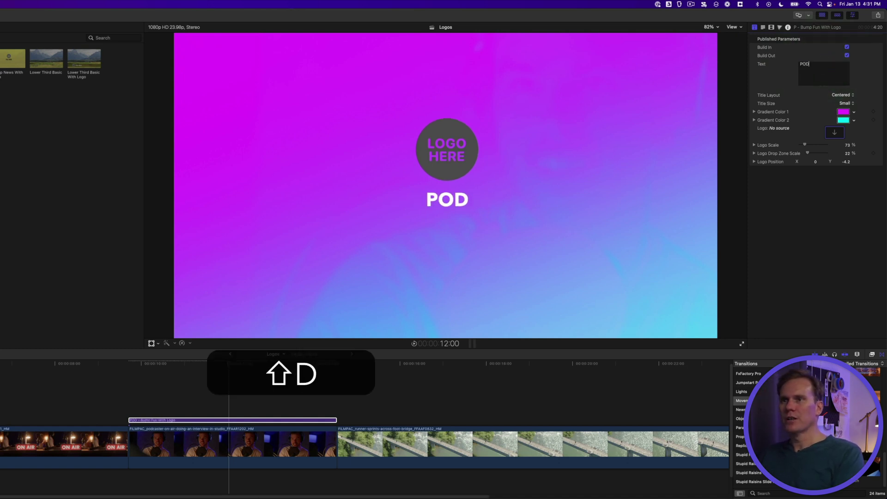
Set both gradient colours of the bump title to purple
left_click(842, 113)
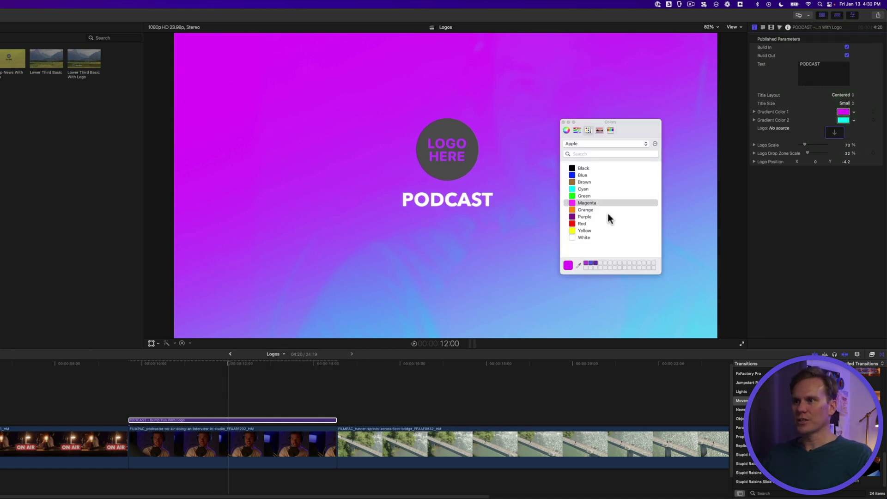
left_click(585, 262)
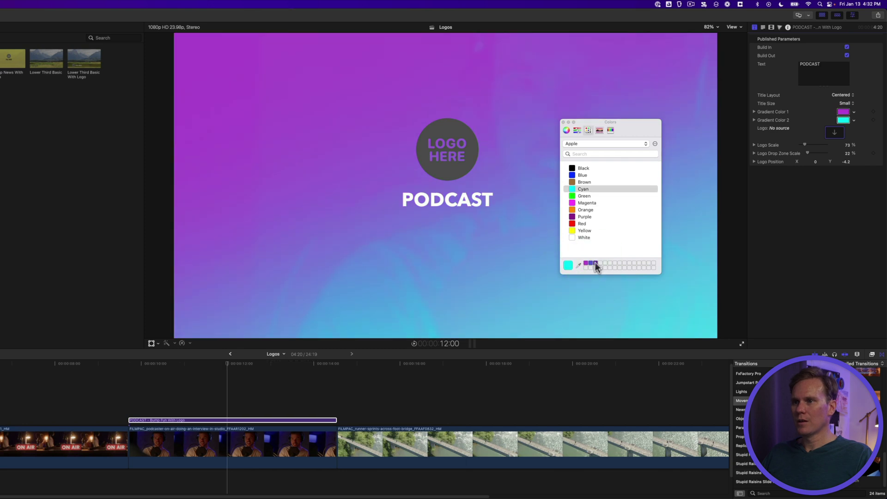
left_click(595, 264)
left_click(562, 122)
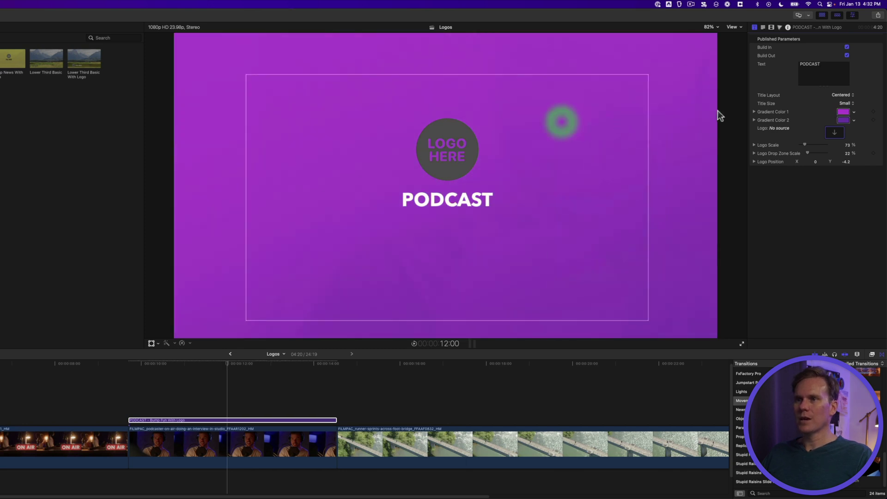
Apply the Stupid Raisins logo clip to the title's Logo well
left_click(834, 133)
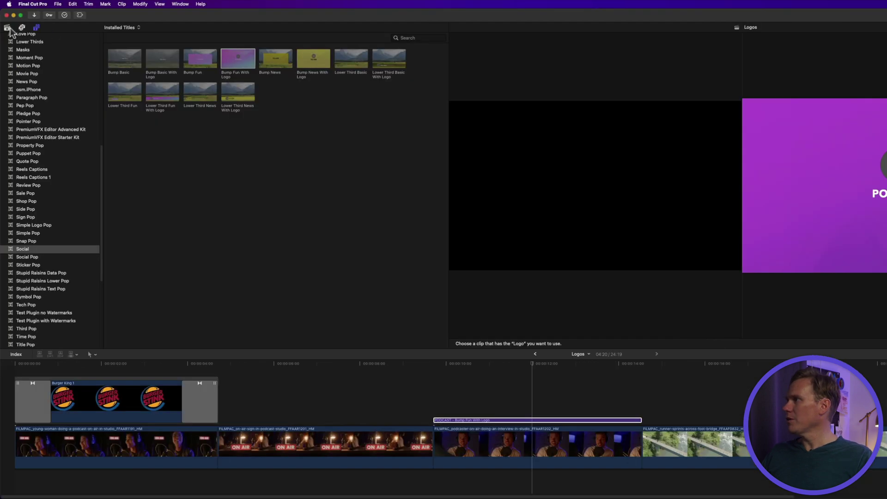
left_click(7, 27)
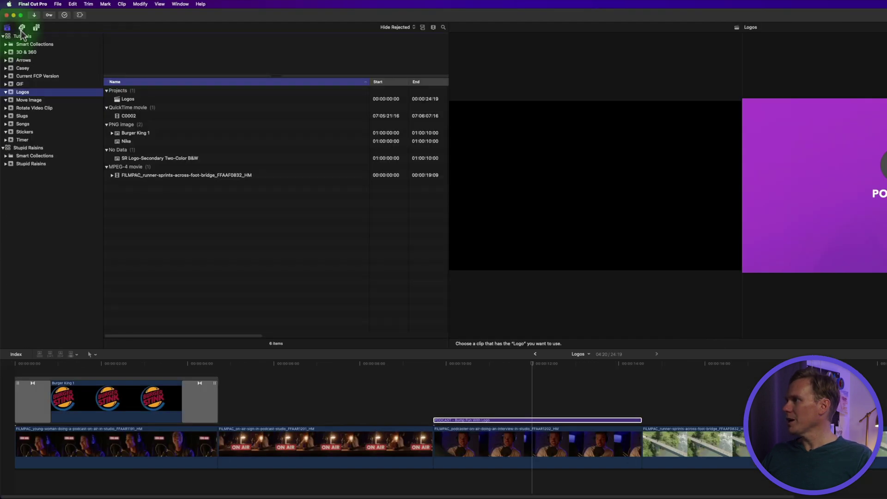
left_click(180, 158)
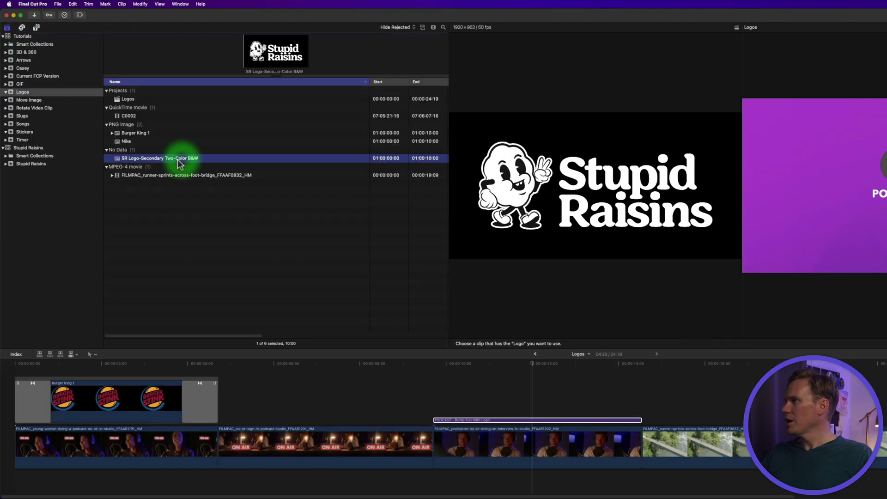
left_click(250, 52)
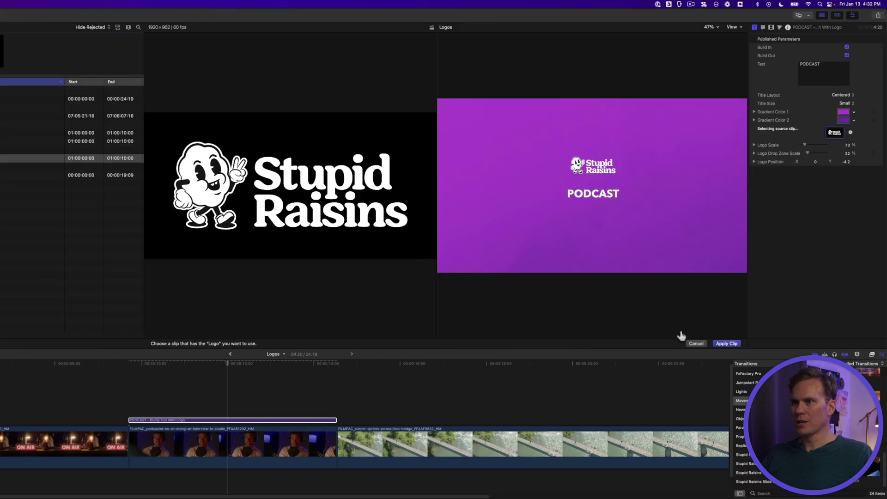
left_click(721, 344)
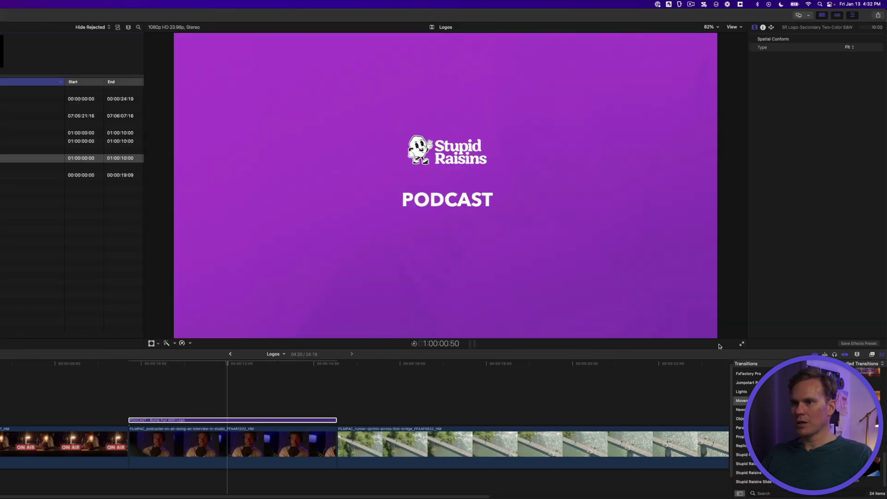
Scale the logo drop zone up to 100% on the PODCAST title
left_click(277, 421)
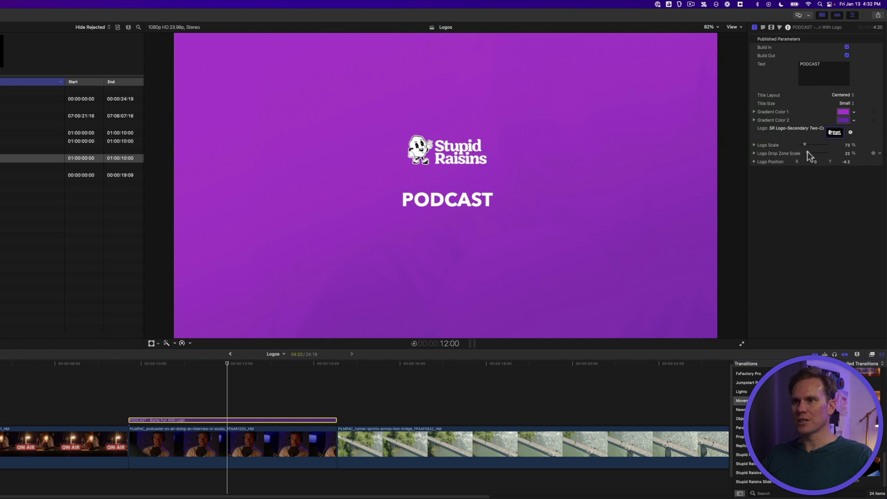
mouse_move(809, 156)
left_mouse_down()
mouse_move(843, 167)
mouse_move(811, 168)
left_mouse_up()
mouse_move(605, 231)
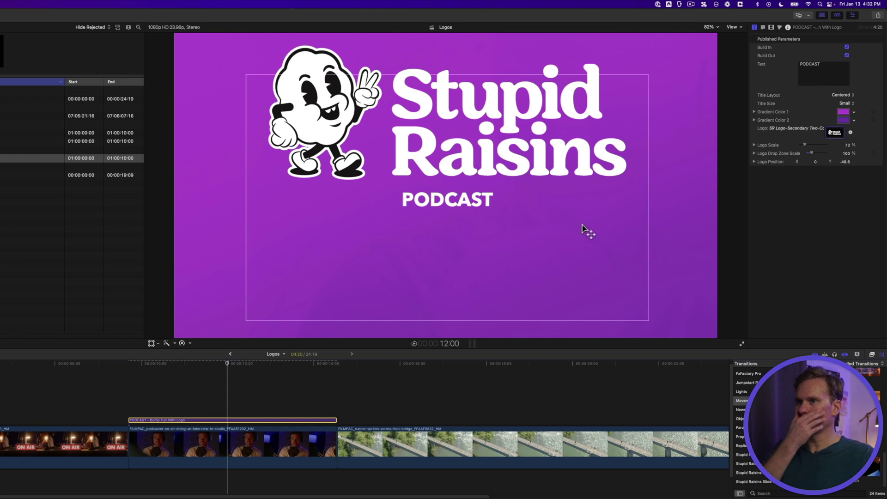
left_click(763, 27)
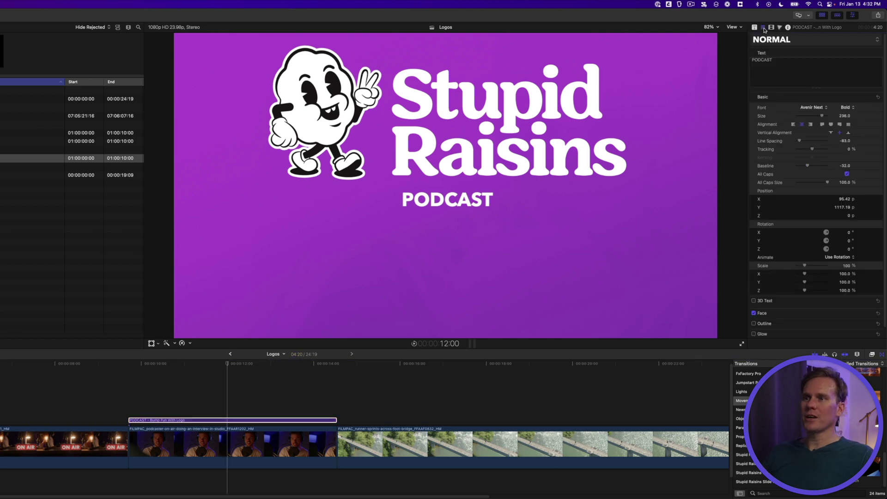
Set the PODCAST text to Hornbill Bold Italic and enlarge its size
double_click(786, 65)
left_click(825, 109)
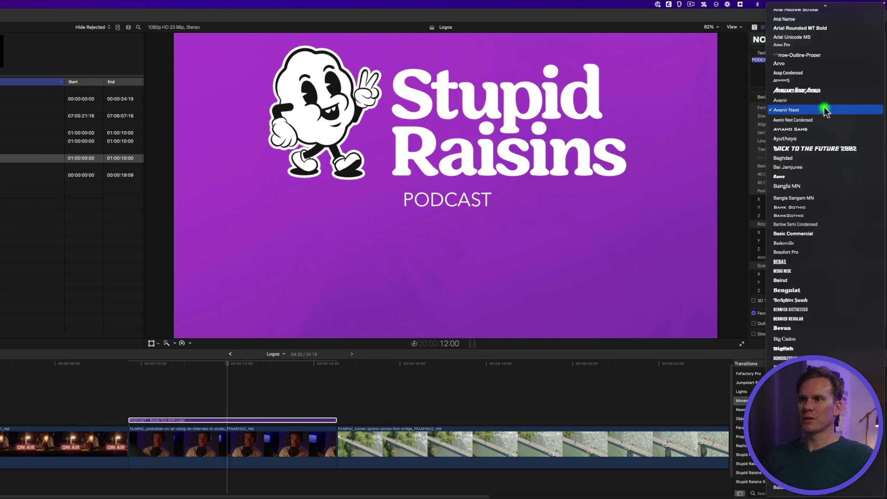
type("horn")
key("Return")
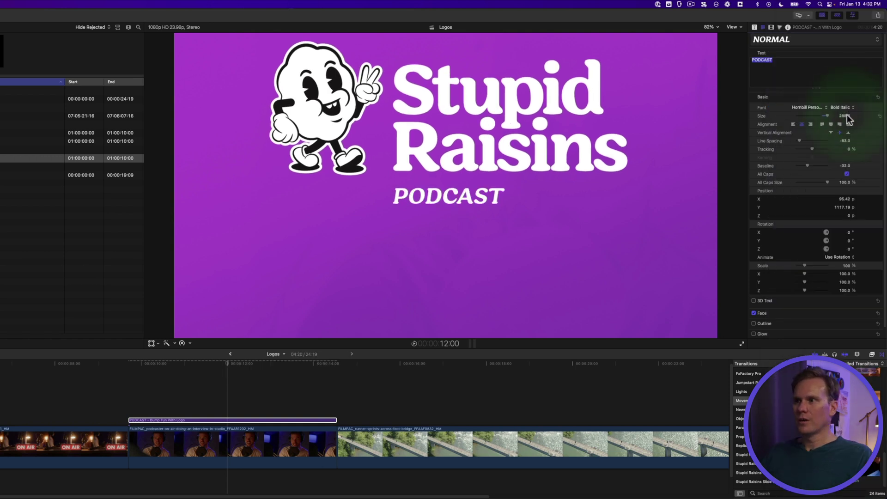
left_click_drag(844, 116, 840, 125)
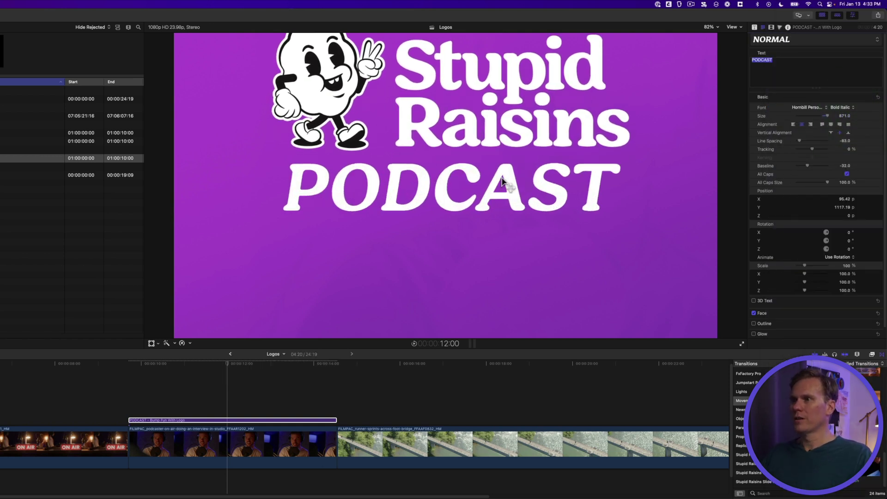
Move PODCAST down beneath the logo and trim both ends of the title clip
left_click_drag(436, 184, 433, 224)
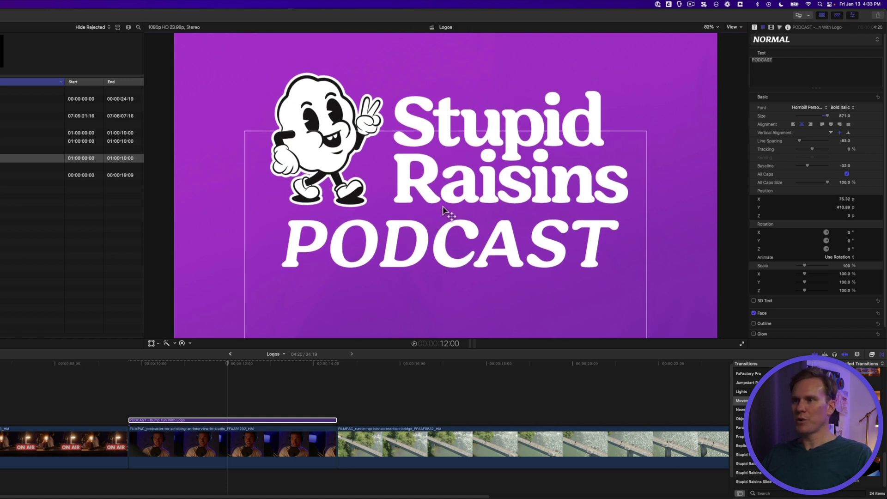
left_click_drag(129, 419, 154, 420)
left_click_drag(336, 419, 290, 420)
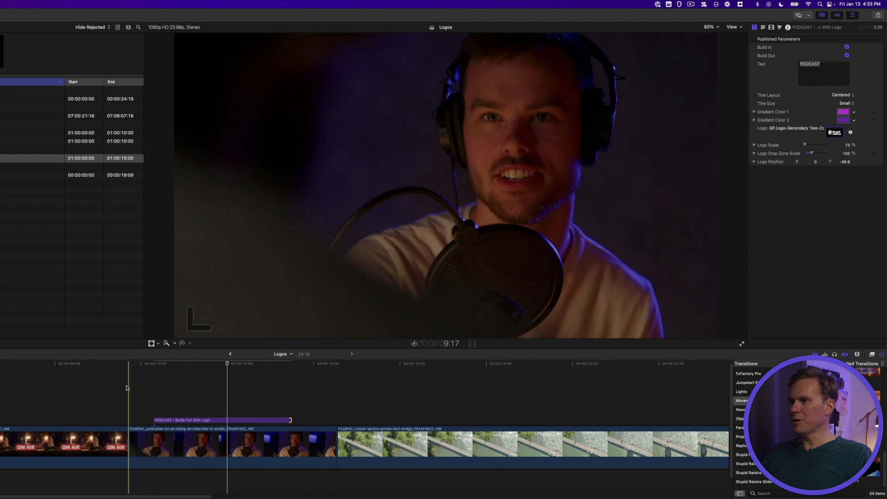
key("space")
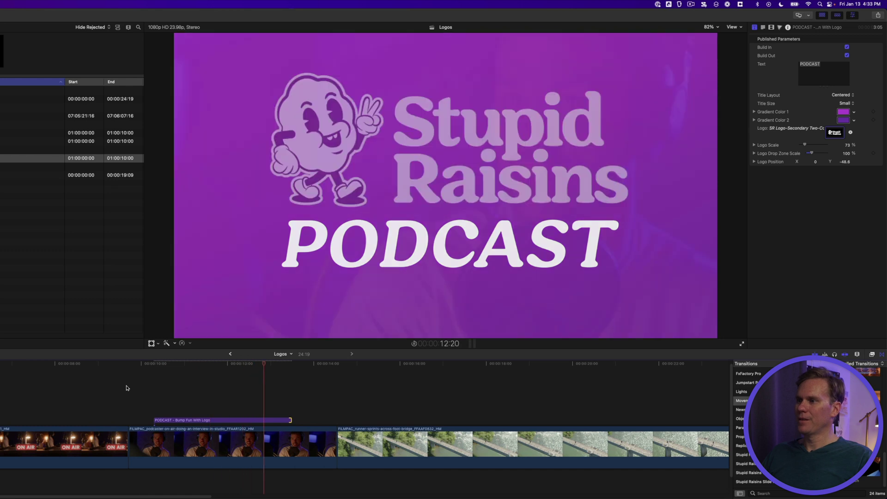
key("space")
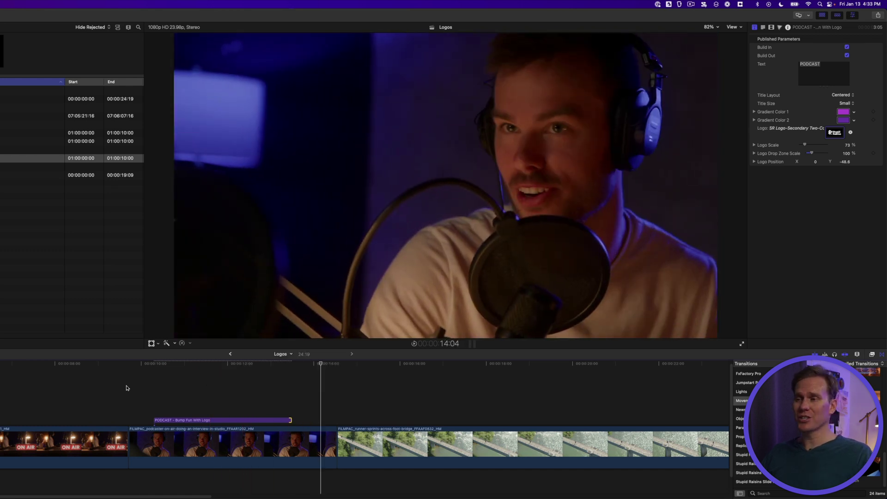
left_click(248, 419)
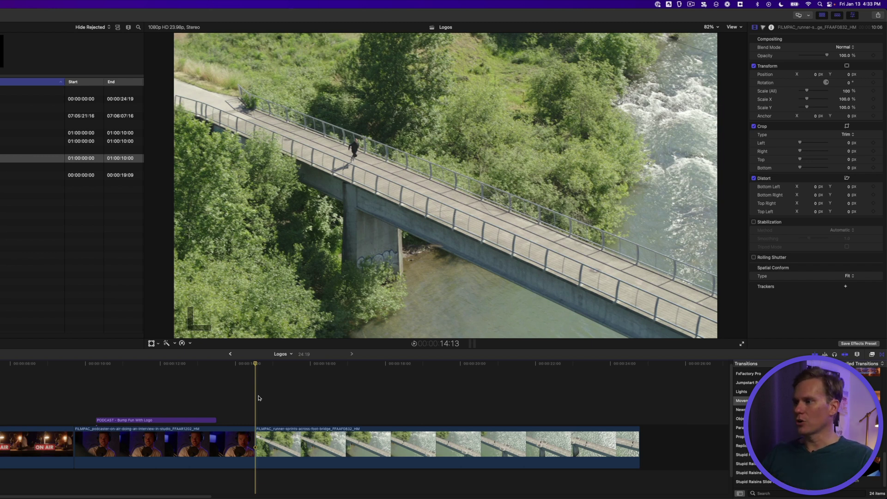
Play the bridge footage, then drop the Nike CRIKEY logo onto the runner to create an object track
key("space")
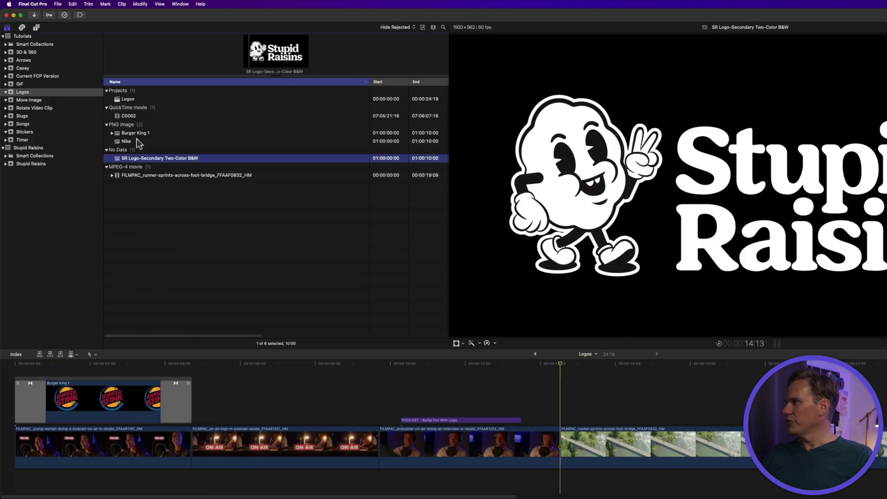
left_click(126, 142)
left_click_drag(126, 142, 743, 219)
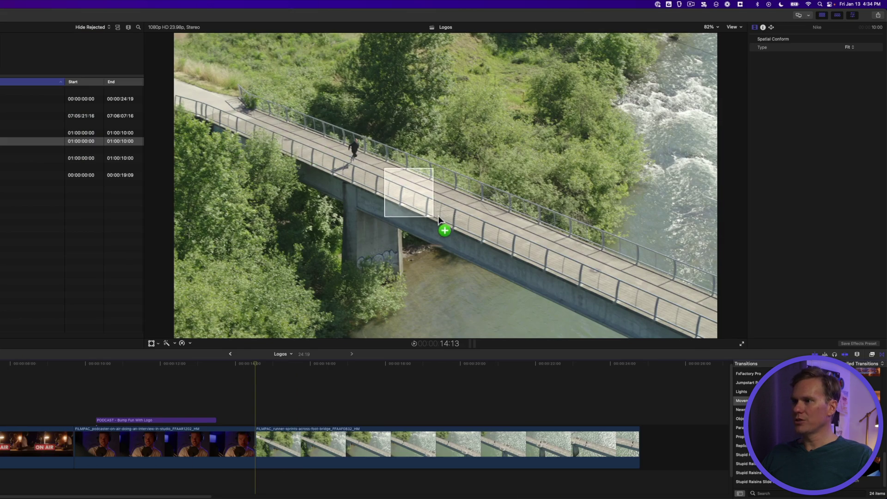
left_click_drag(438, 217, 382, 176)
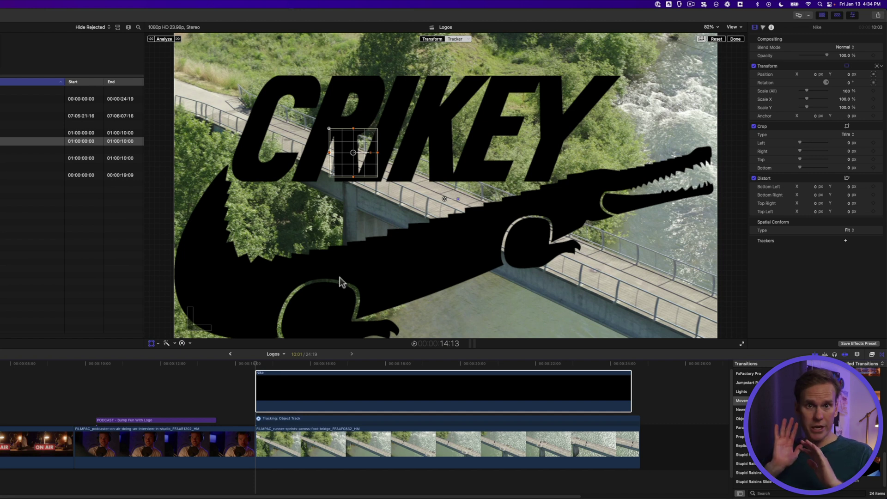
Disable the CRIKEY logo clip, fit the tracker box on the runner, and analyze its movement
left_click(349, 385)
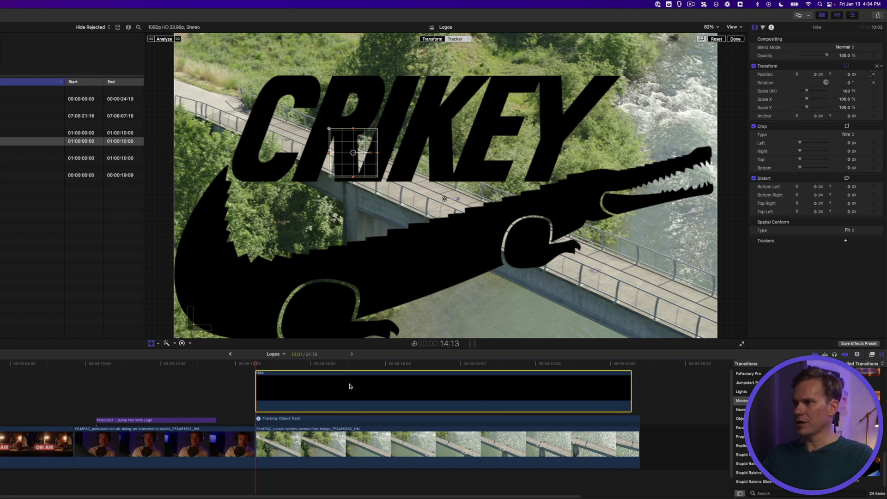
key("v")
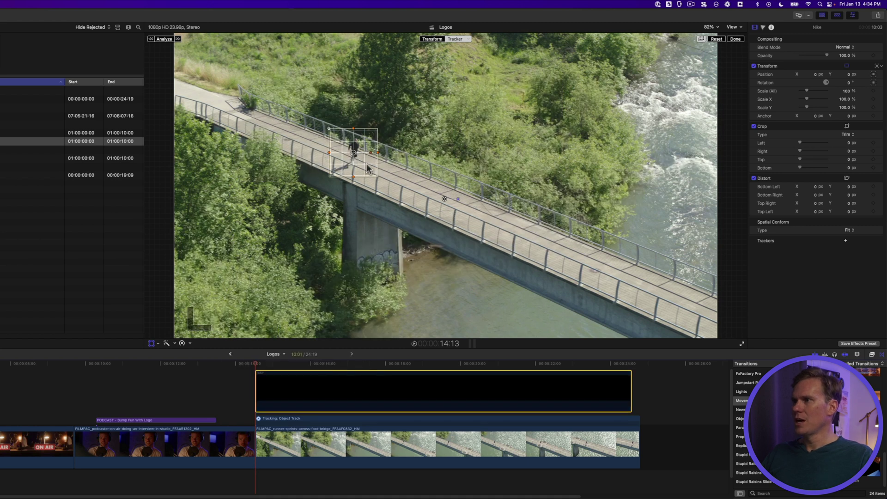
left_click(374, 171)
left_click_drag(376, 175, 373, 172)
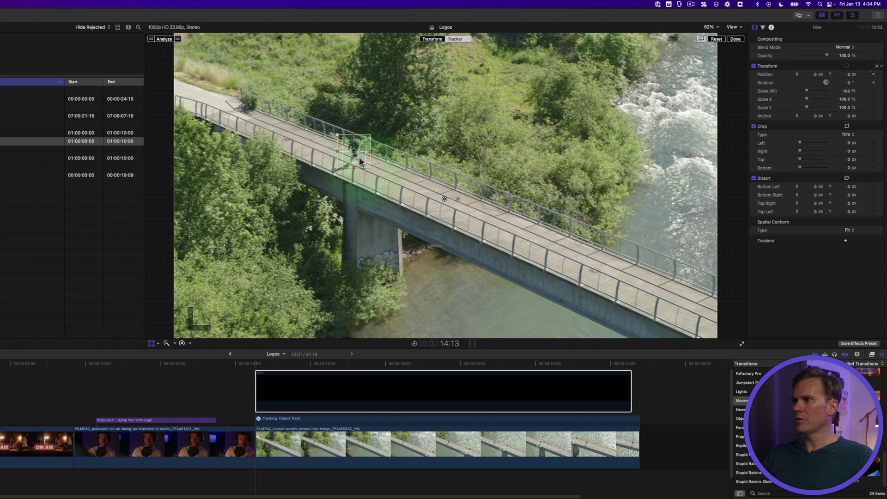
mouse_move(353, 153)
left_mouse_down()
mouse_move(344, 135)
mouse_move(356, 146)
left_mouse_up()
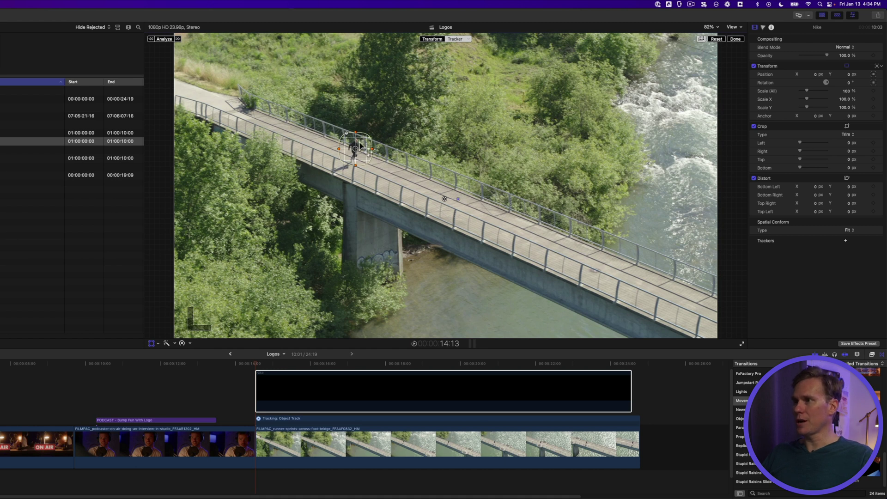
left_click(164, 39)
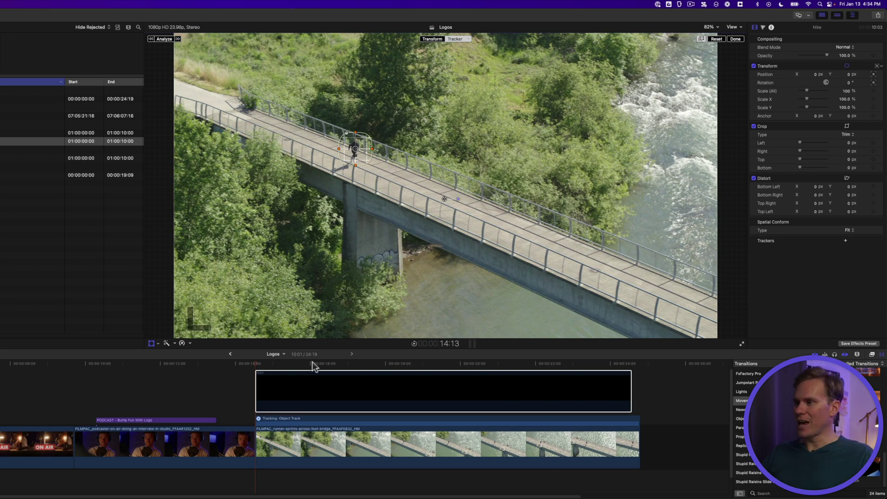
left_click(314, 383)
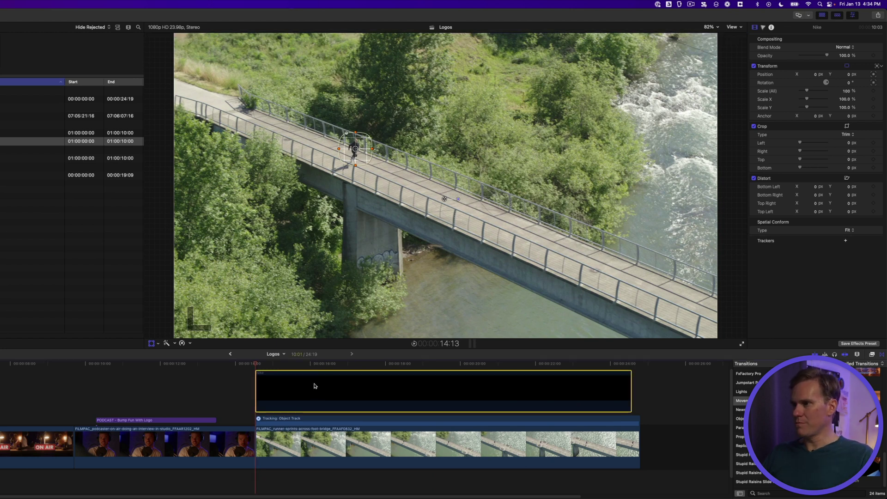
Re-enable the CRIKEY logo and turn off Rotation in its tracker settings
key("v")
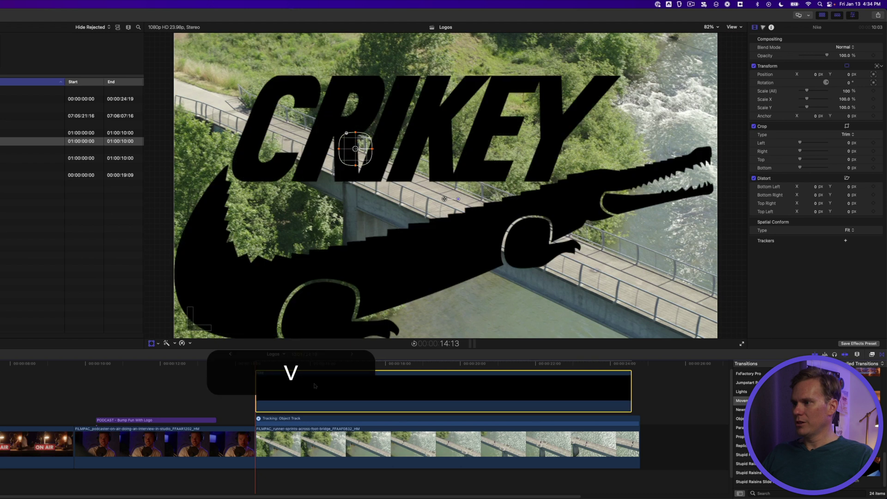
left_click(399, 379)
right_click(430, 112)
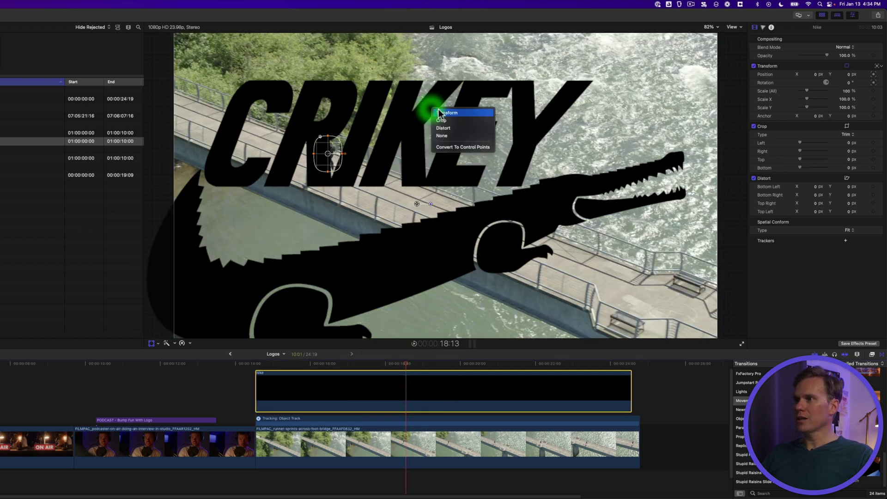
left_click(441, 114)
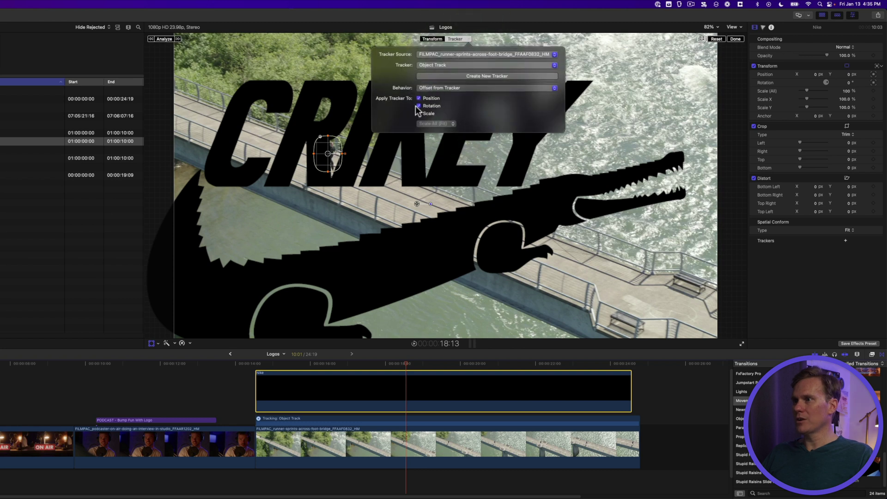
left_click(418, 106)
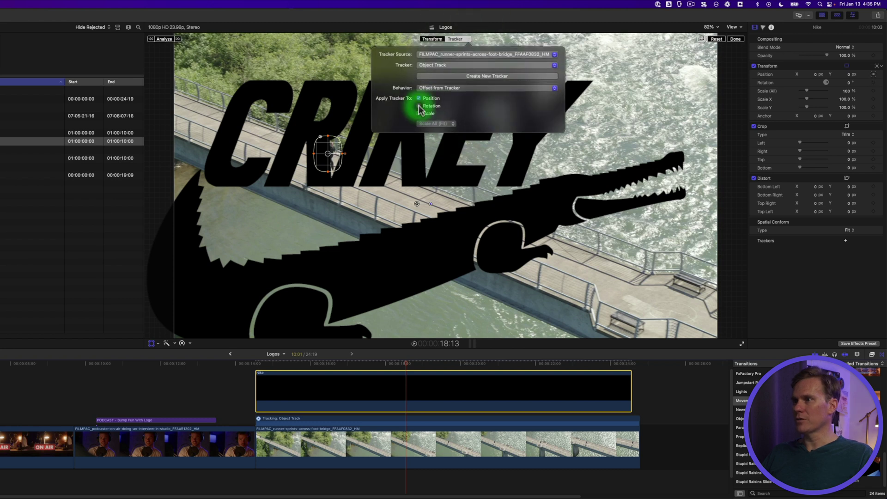
left_click(317, 113)
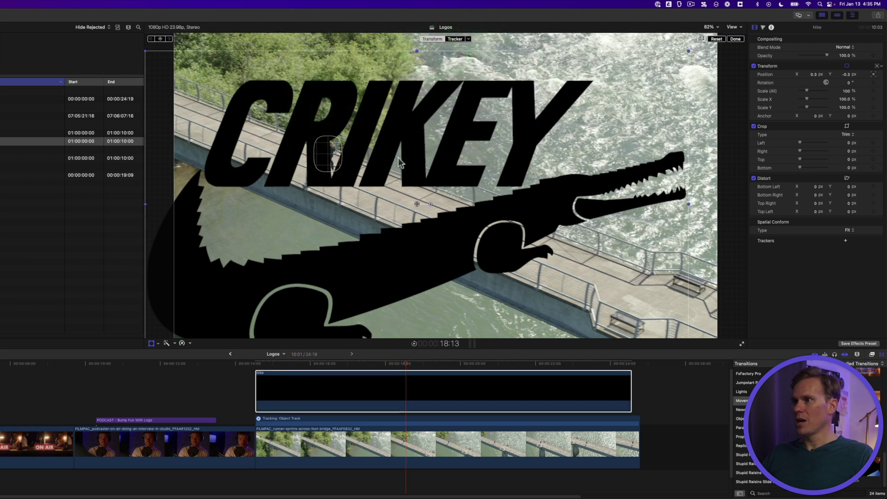
Scale the logo to 17.61%, tilt it 12.8°, and place it just above the runner
left_click_drag(688, 51, 503, 164)
left_click_drag(464, 198, 422, 122)
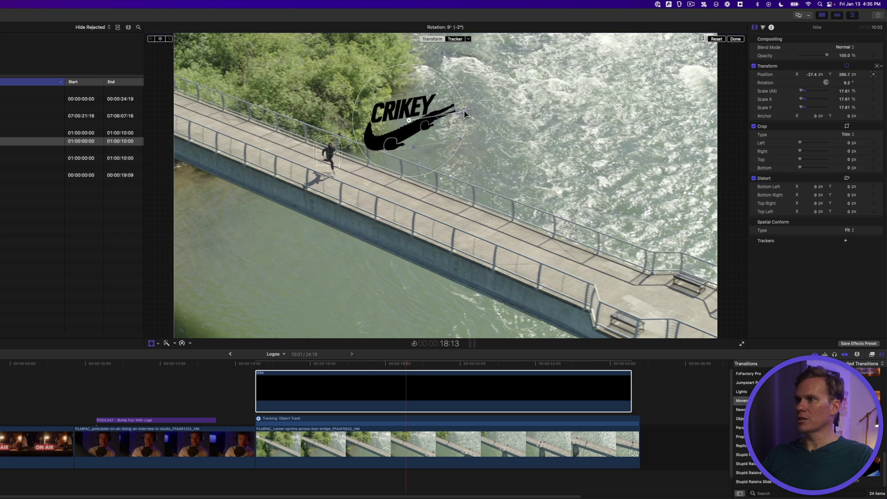
left_click_drag(419, 122, 418, 124)
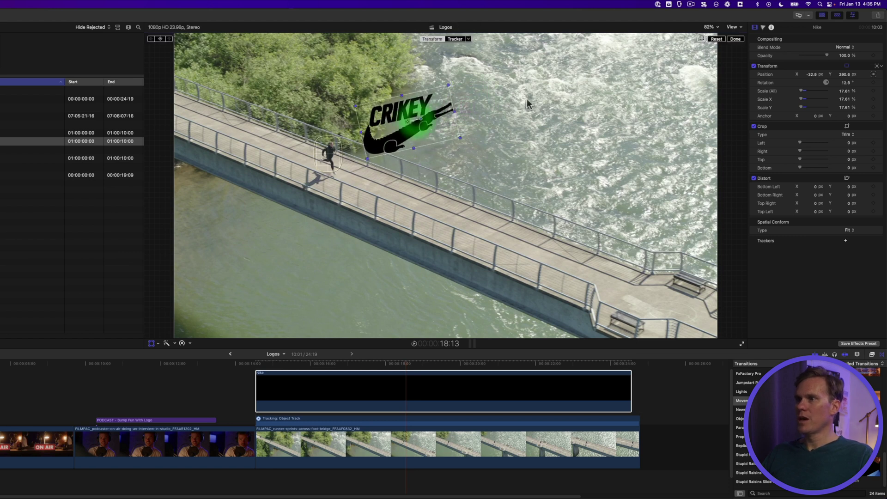
left_click(735, 41)
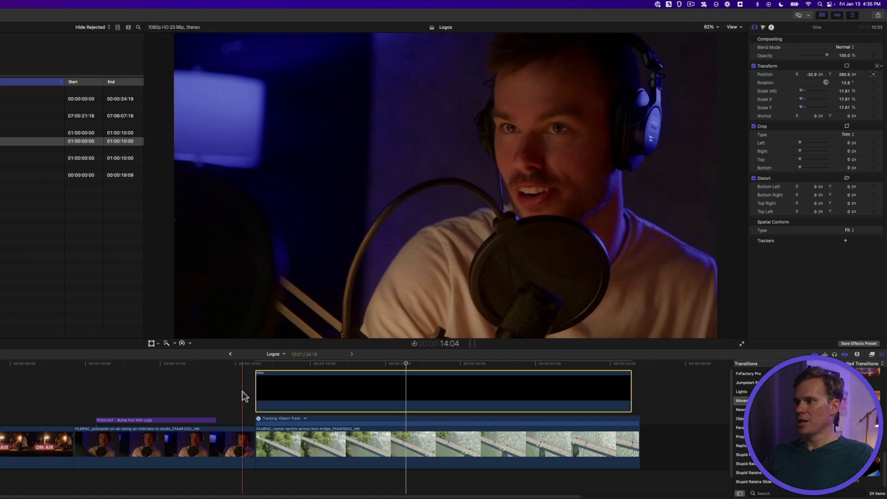
key("space")
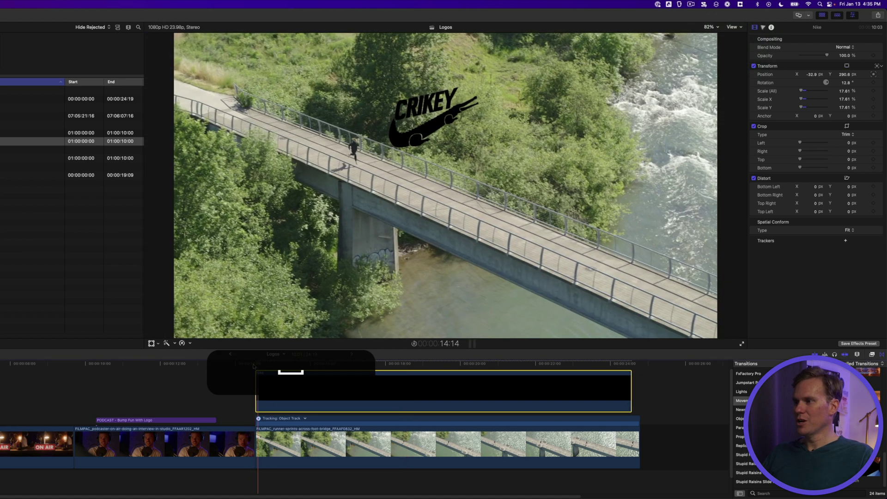